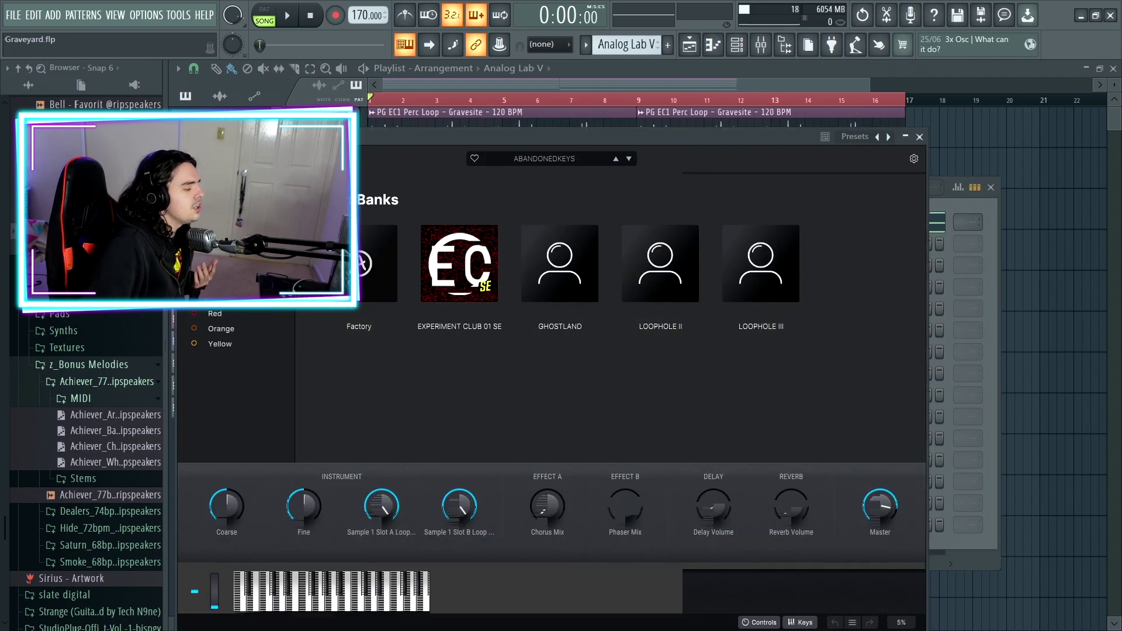
Step: Close the instrument window and examine the F#4 and C#5 notes of the Analog Lab V pattern in the piano roll
left_click(919, 137)
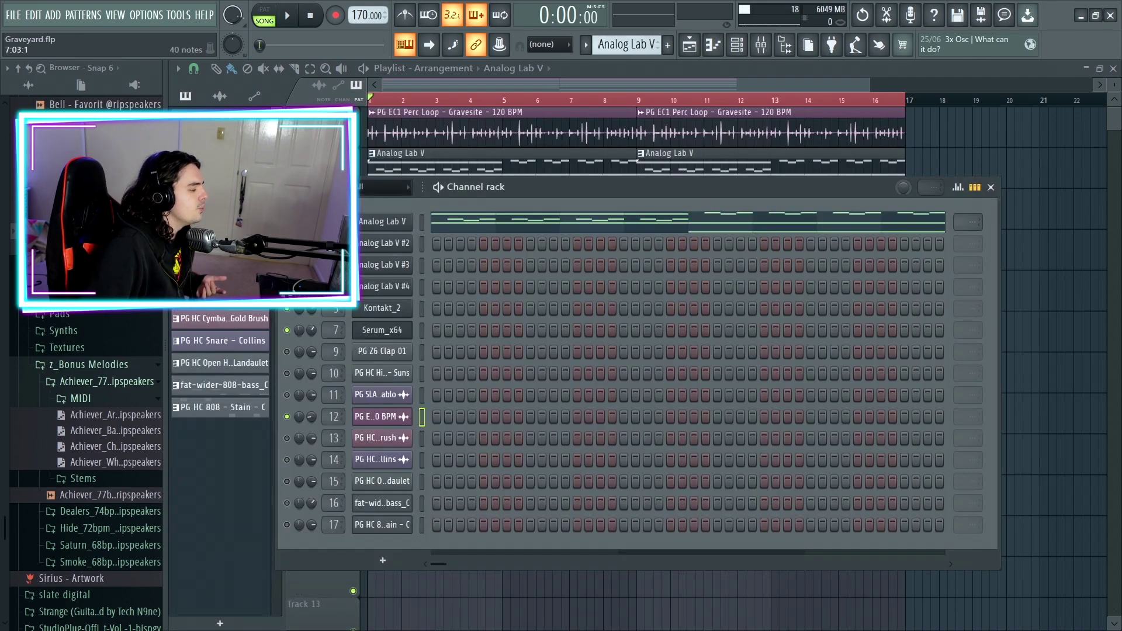
key("F7")
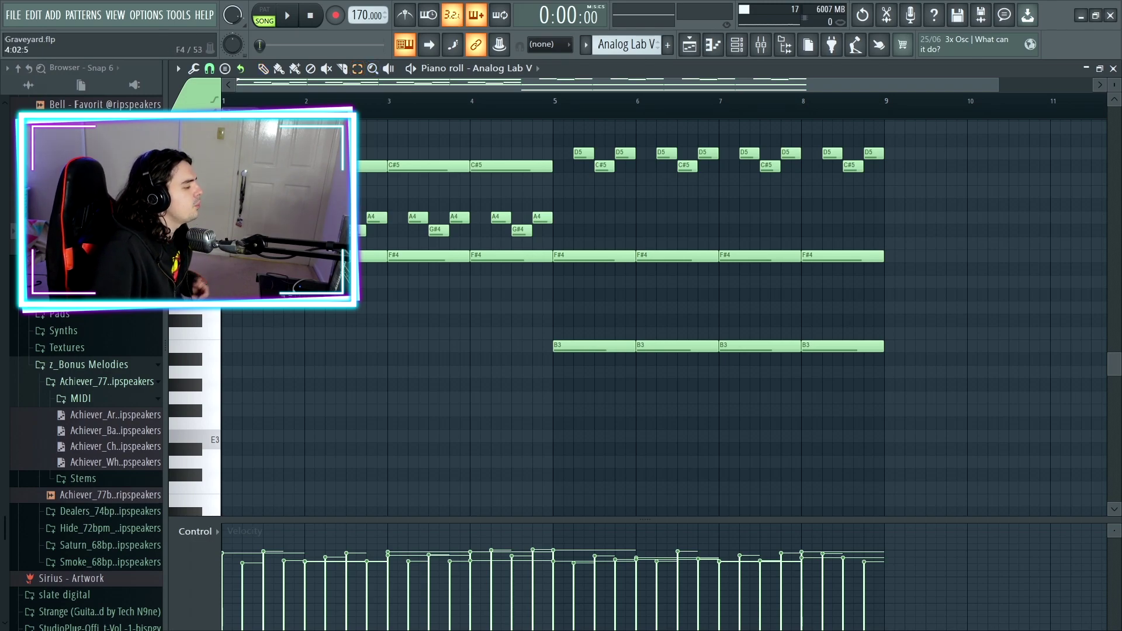
scroll(584, 292, "up", 1)
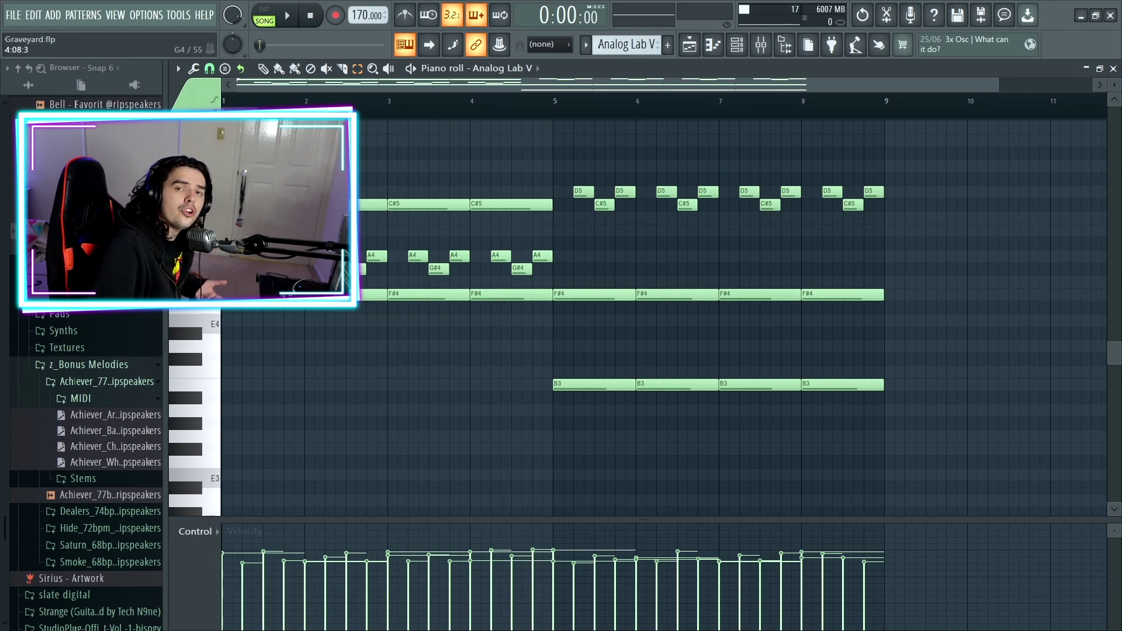
left_click(345, 294)
left_click(356, 204)
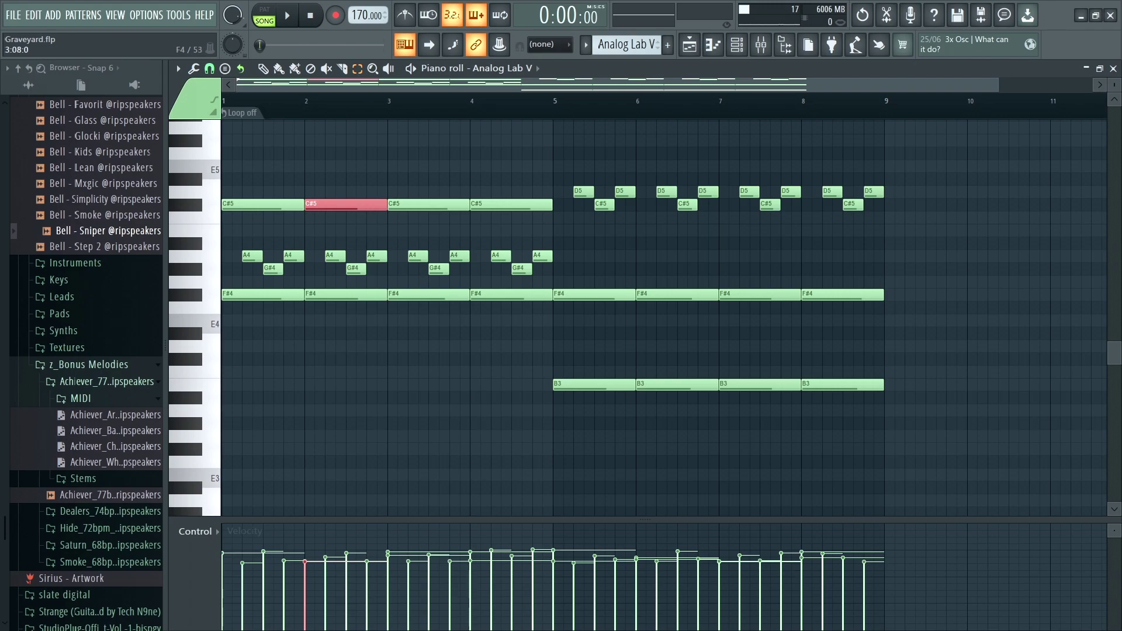
Step: Duplicate the first four bars of Analog Lab V notes into bars 5–8 and transpose the copy down seven semitones
left_click_drag(223, 136, 537, 326)
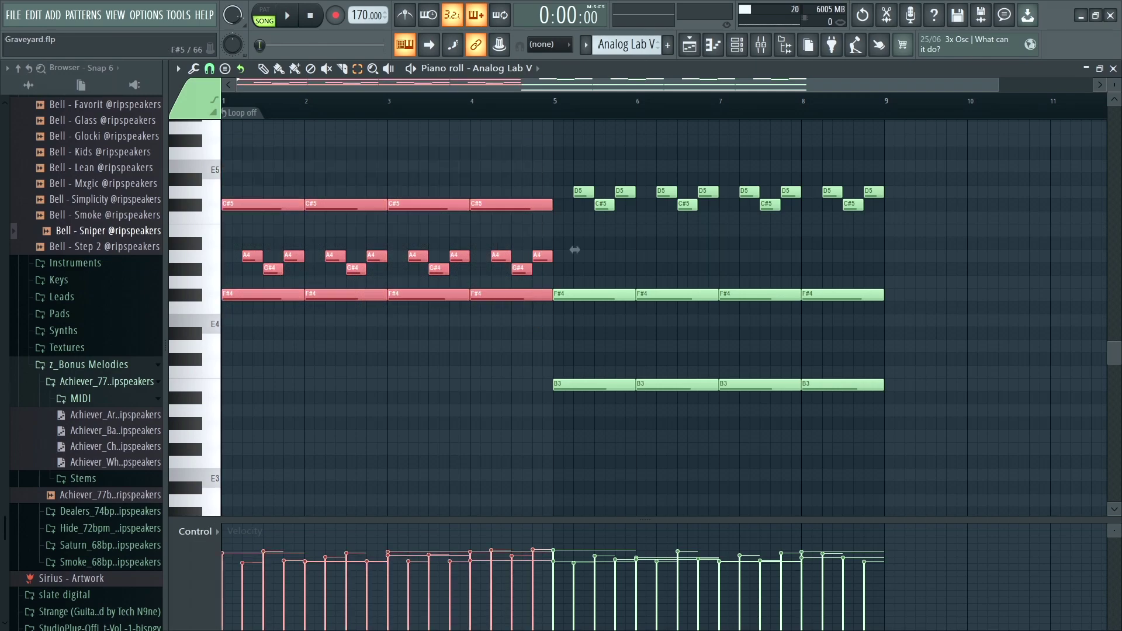
key("ctrl+b")
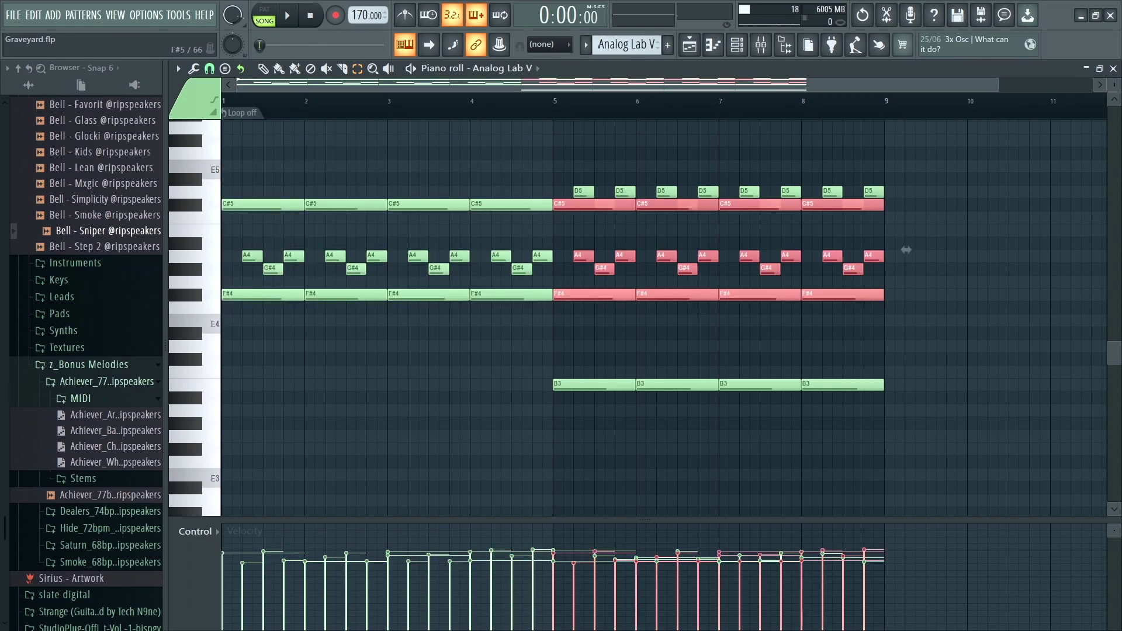
left_click_drag(906, 249, 905, 340)
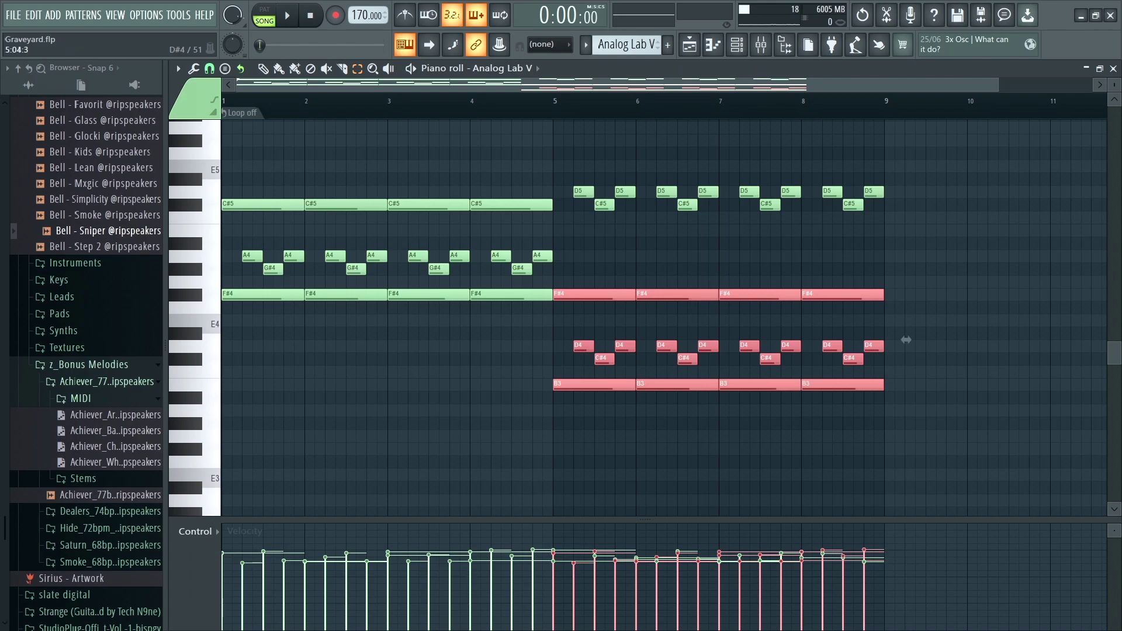
key("ctrl+s")
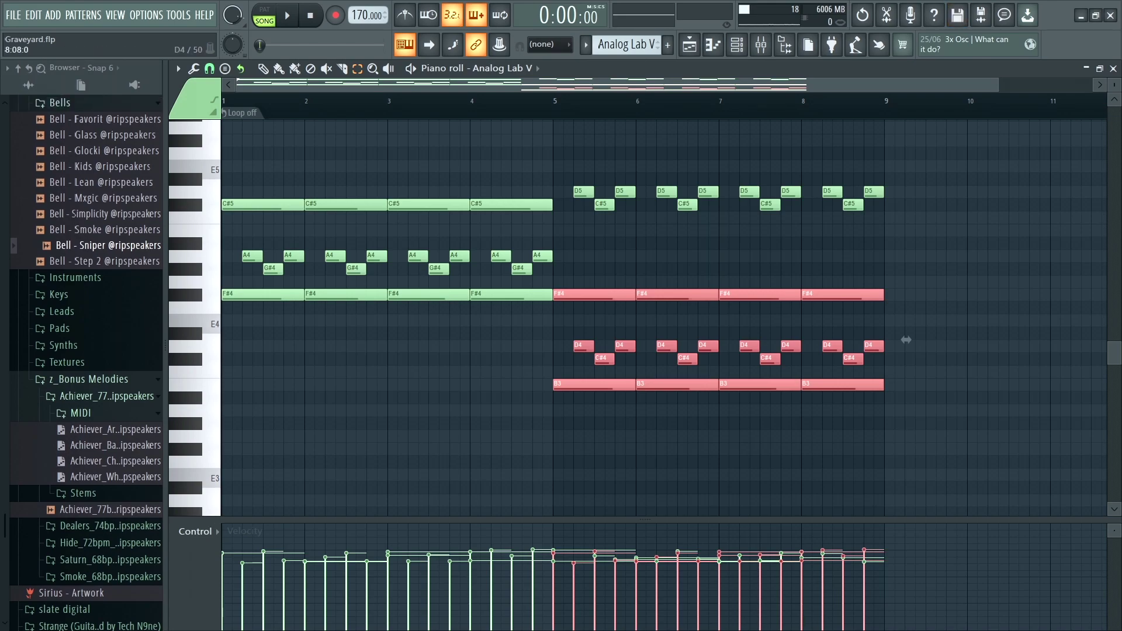
Step: Try raising the copied D4 and C#4 notes by one octave, and undo the duplication and transposing in bars 5–8
left_click_drag(895, 366, 570, 314)
left_click_drag(906, 352, 905, 198)
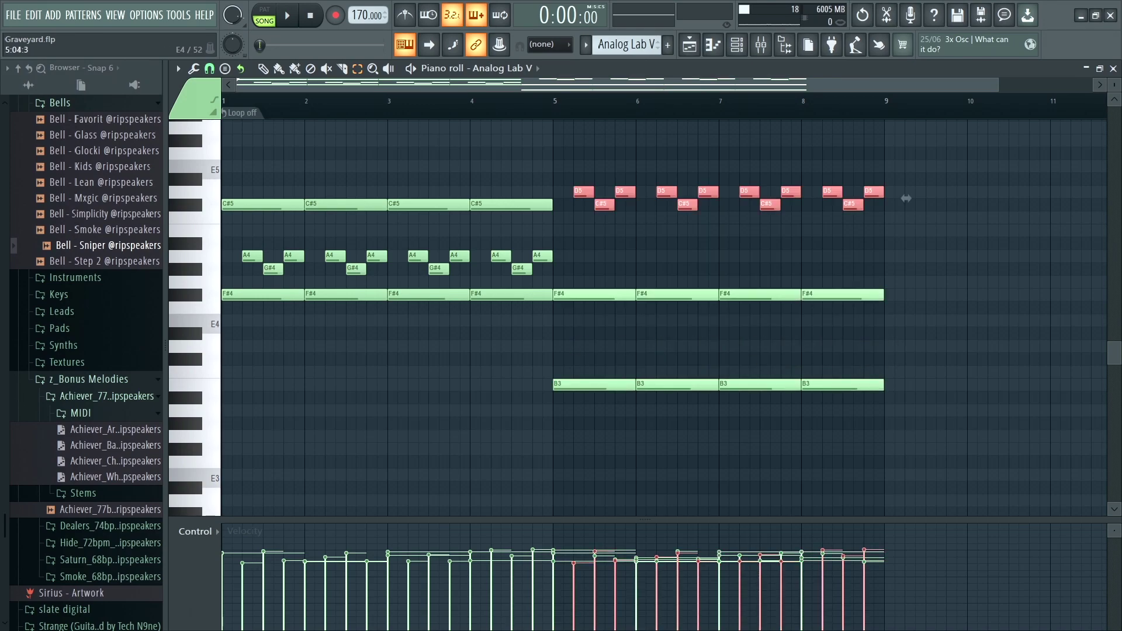
key("ctrl+alt+z")
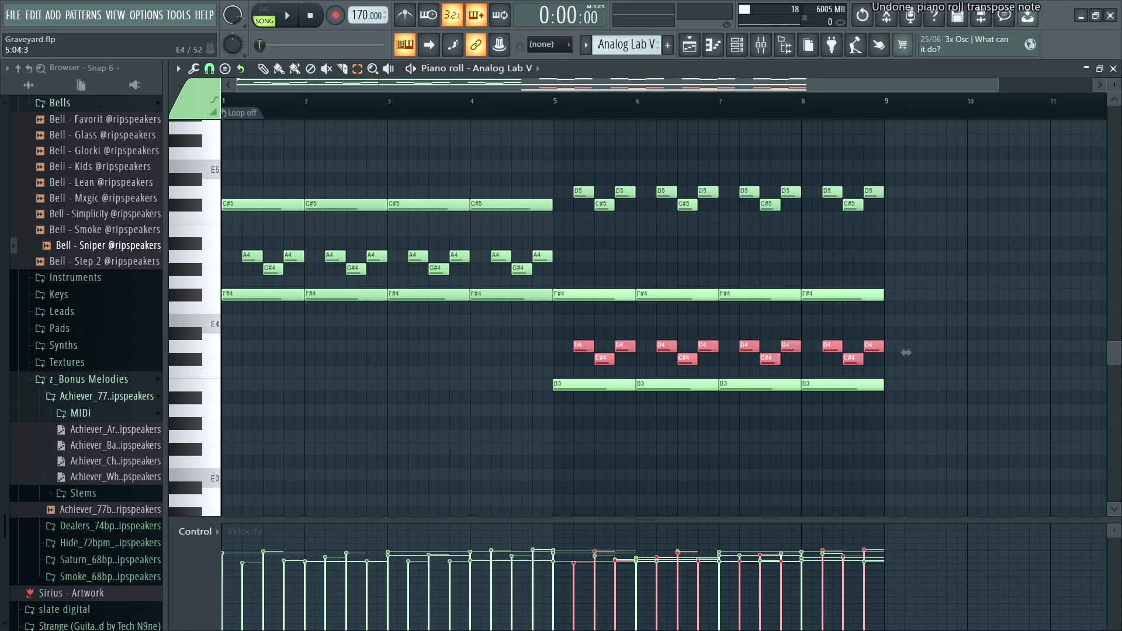
key("ctrl+alt+z")
key("ctrl+alt+z")
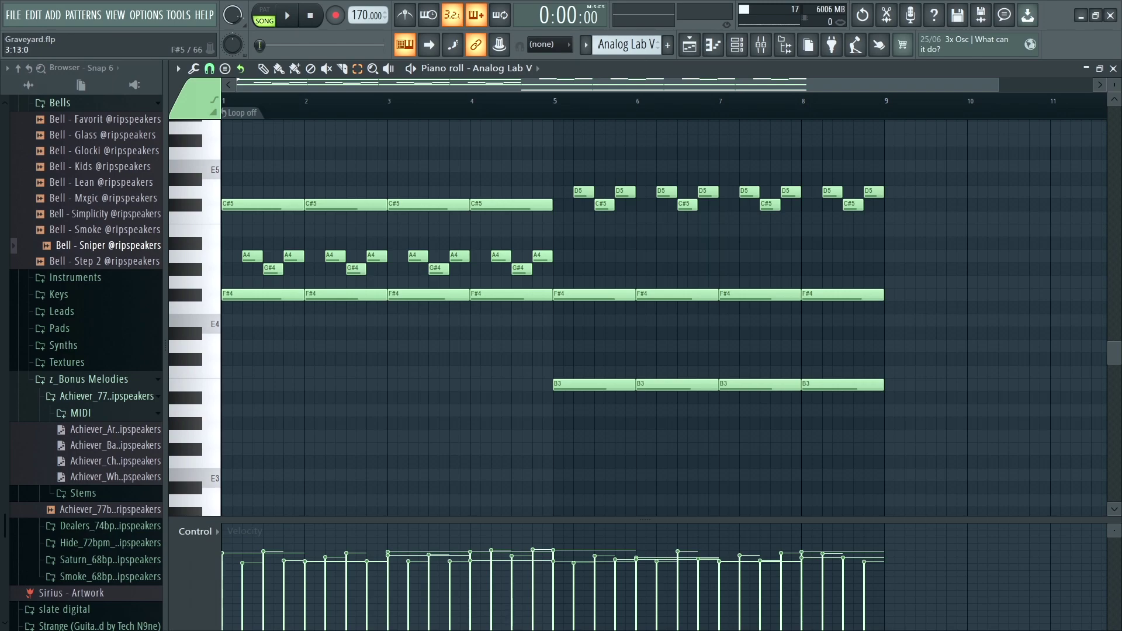
Step: Switch playback to pattern mode and listen to the Analog Lab V pattern in the piano roll
left_click(264, 10)
left_click(760, 44)
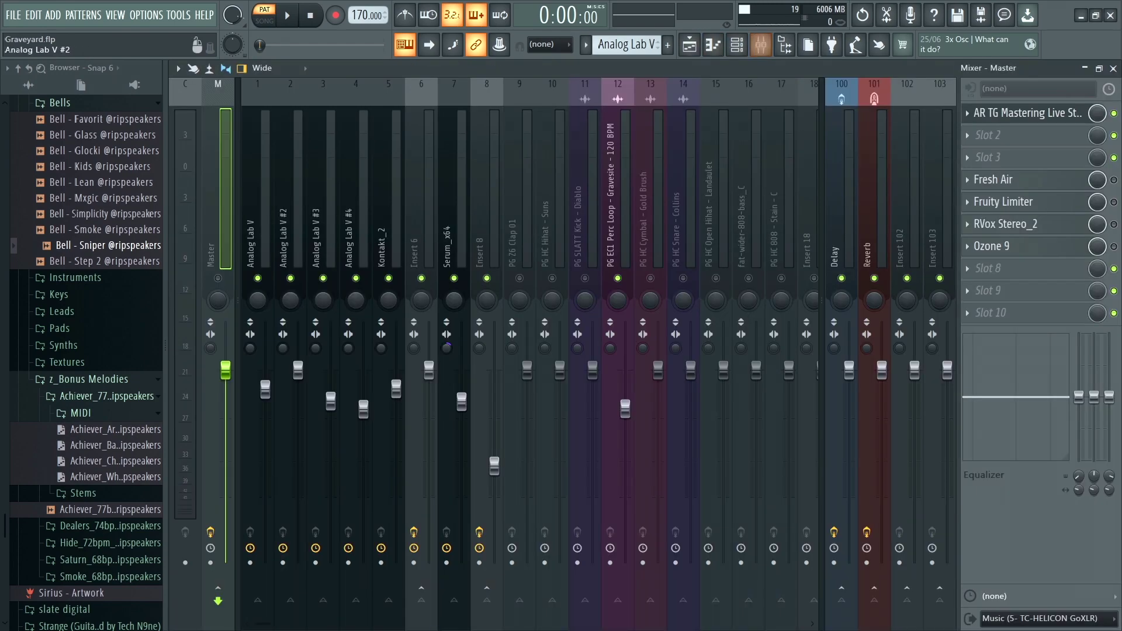
left_click(690, 44)
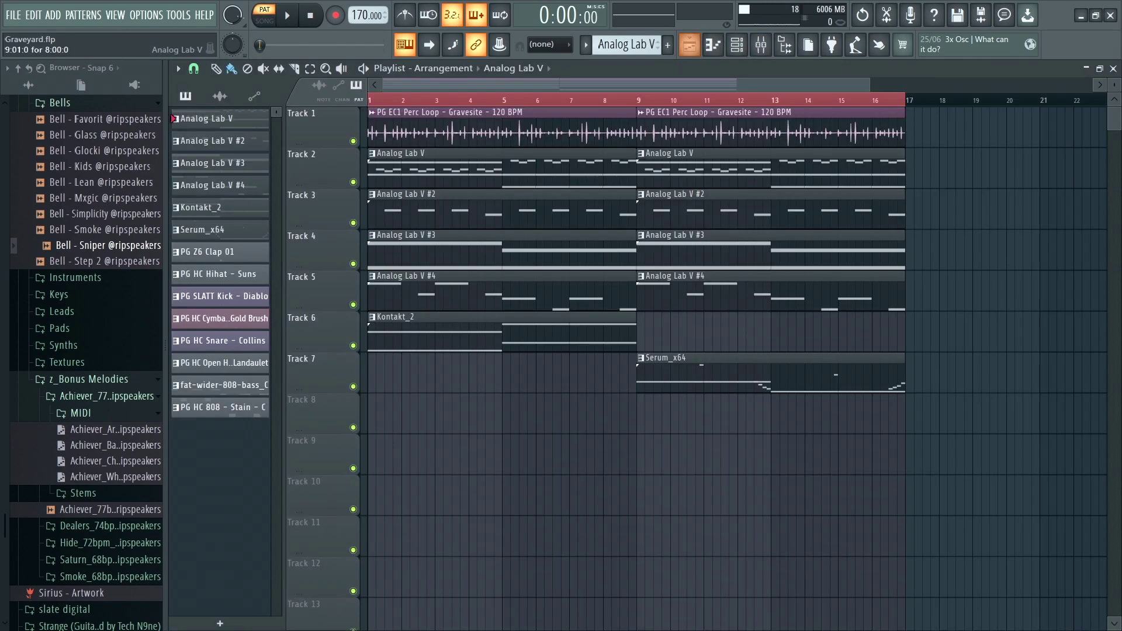
key("F7")
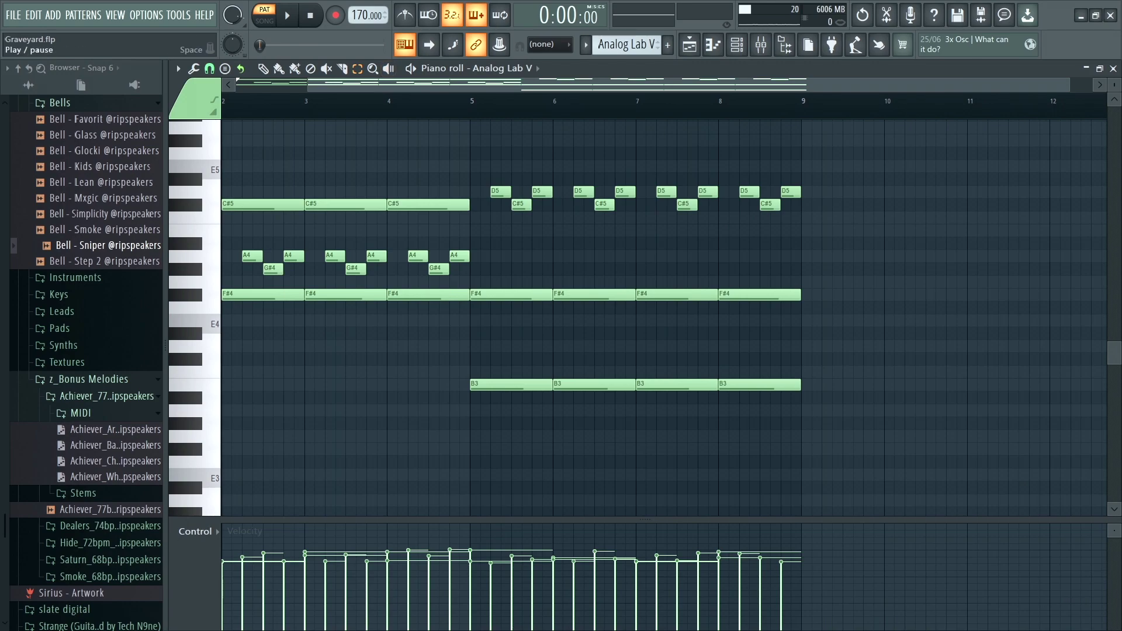
key("space")
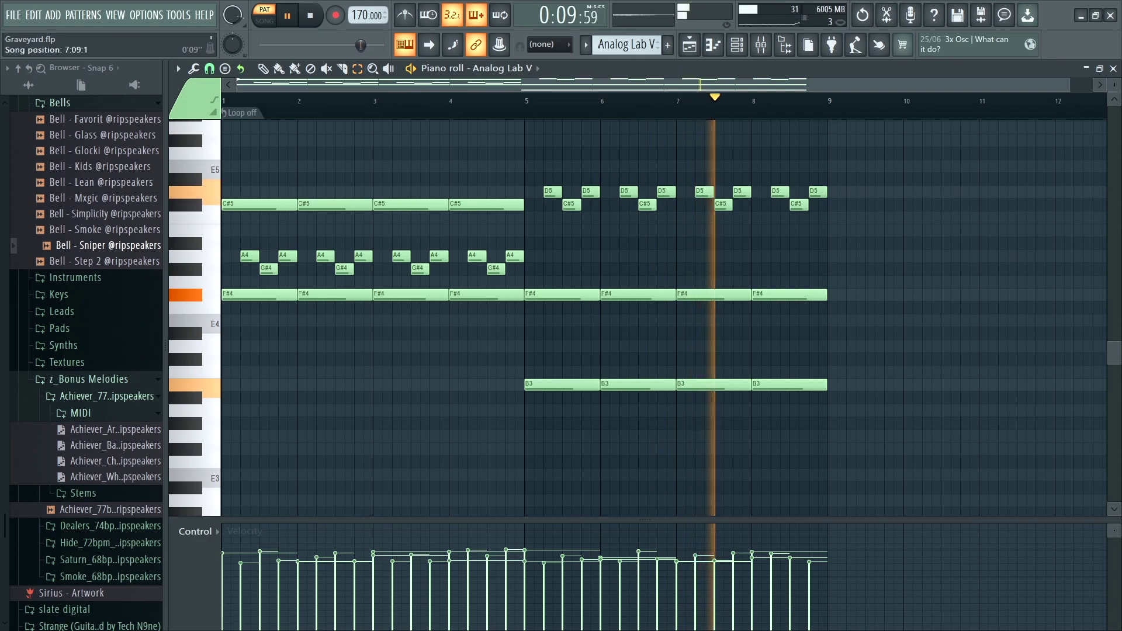
key("space")
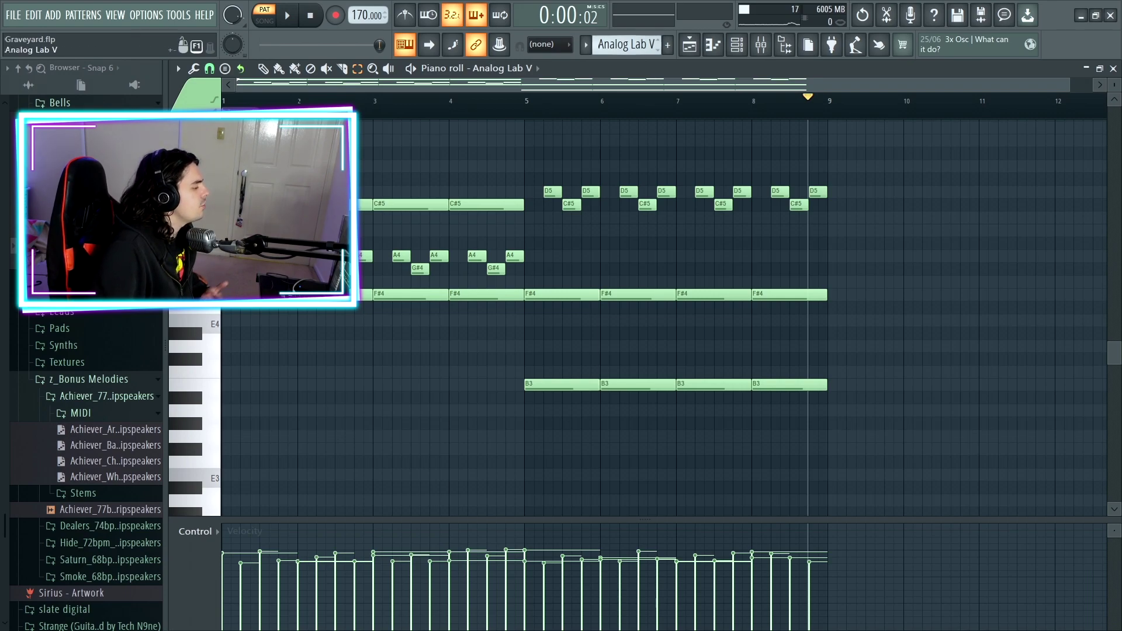
Step: Switch to the Analog Lab V #2 pattern, check its instrument's preset, and show its notes in the piano roll
key("Down")
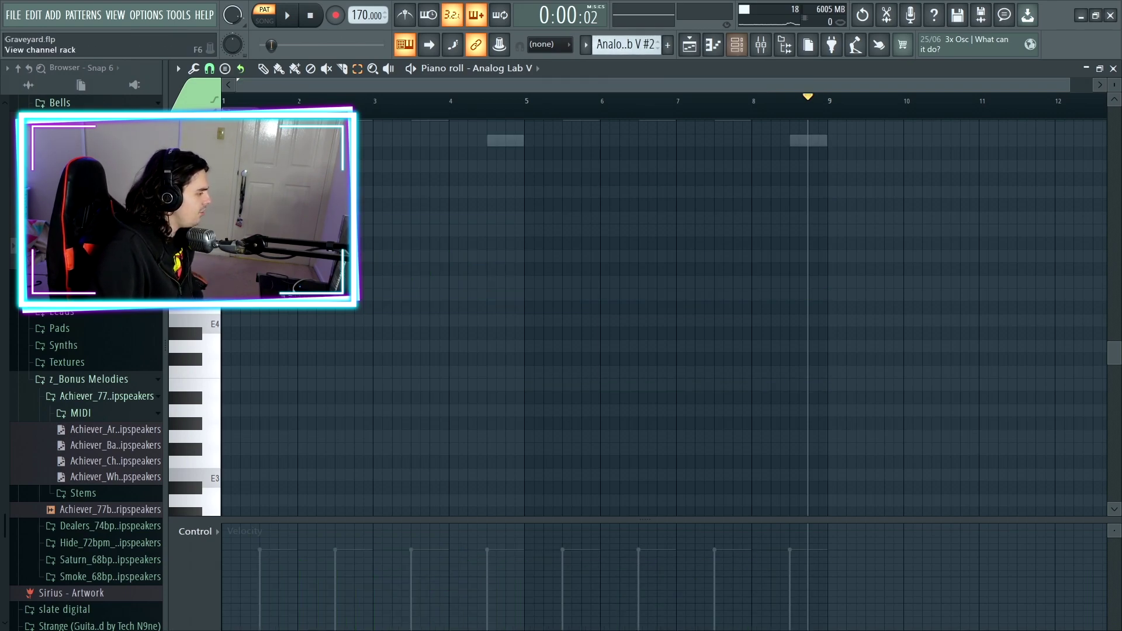
key("F6")
left_click(354, 243)
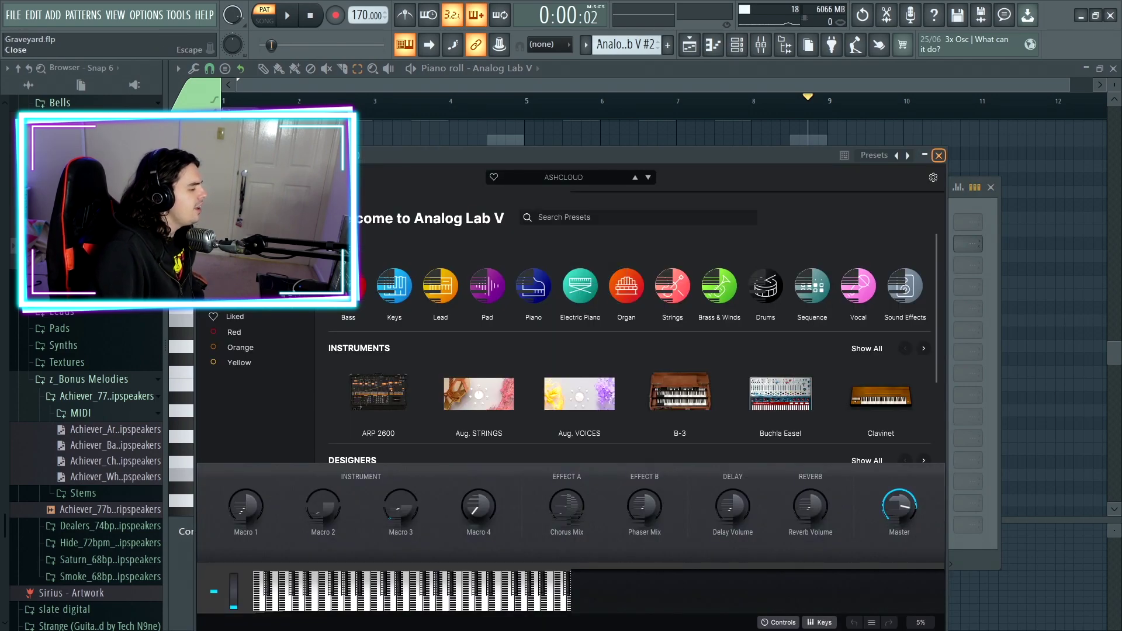
left_click(938, 155)
key("F6")
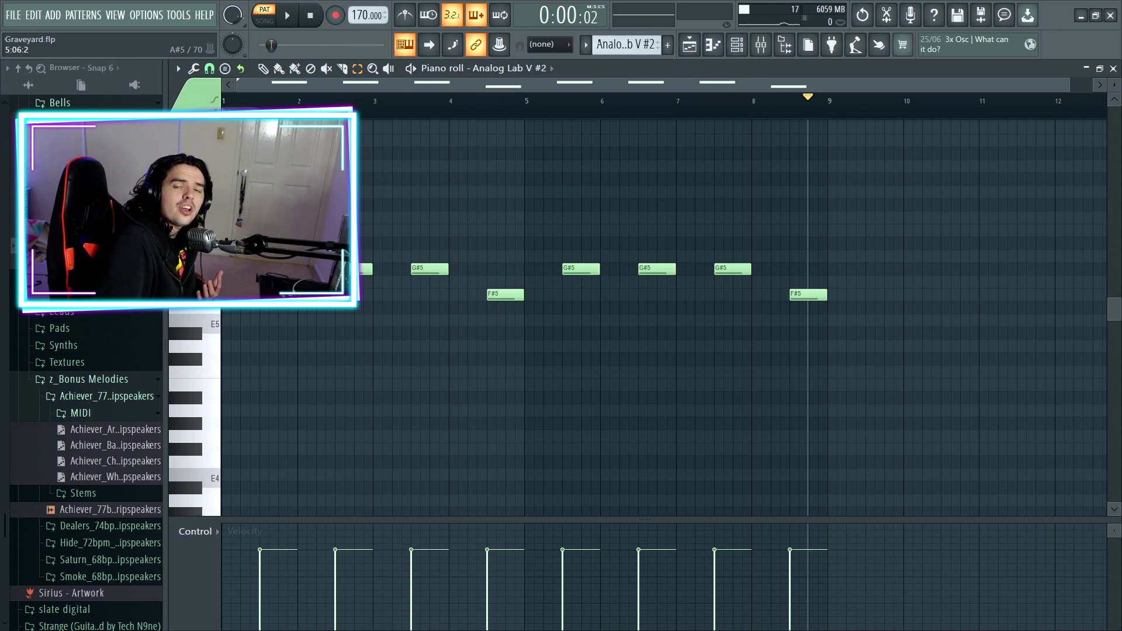
Step: Listen to the Analog Lab V #2 pattern on its own in pattern mode
key("space")
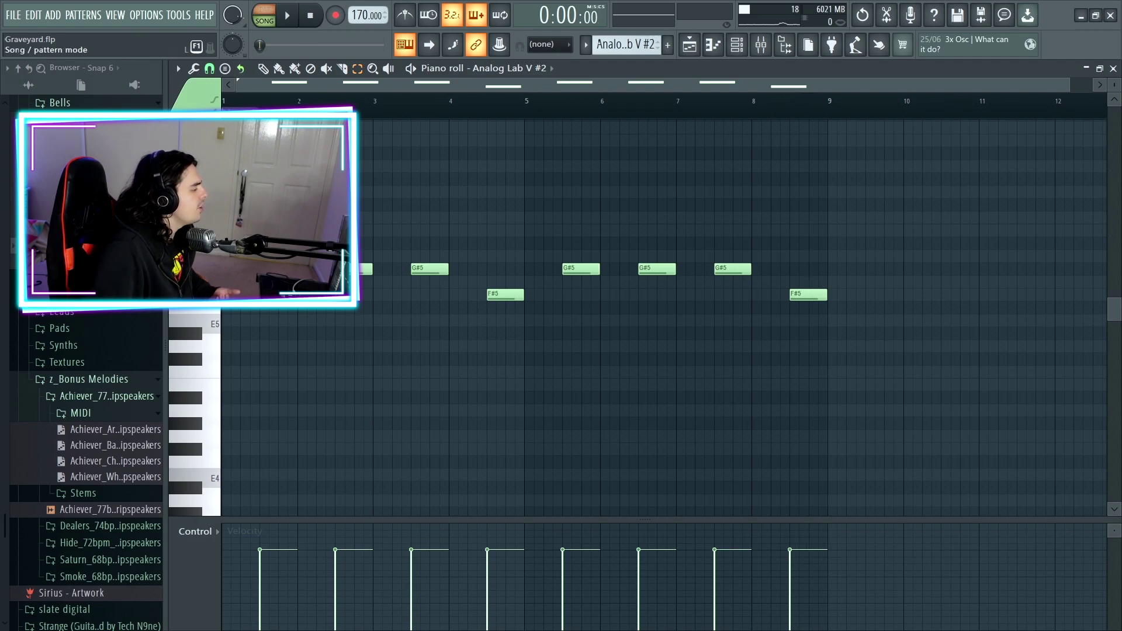
key("space")
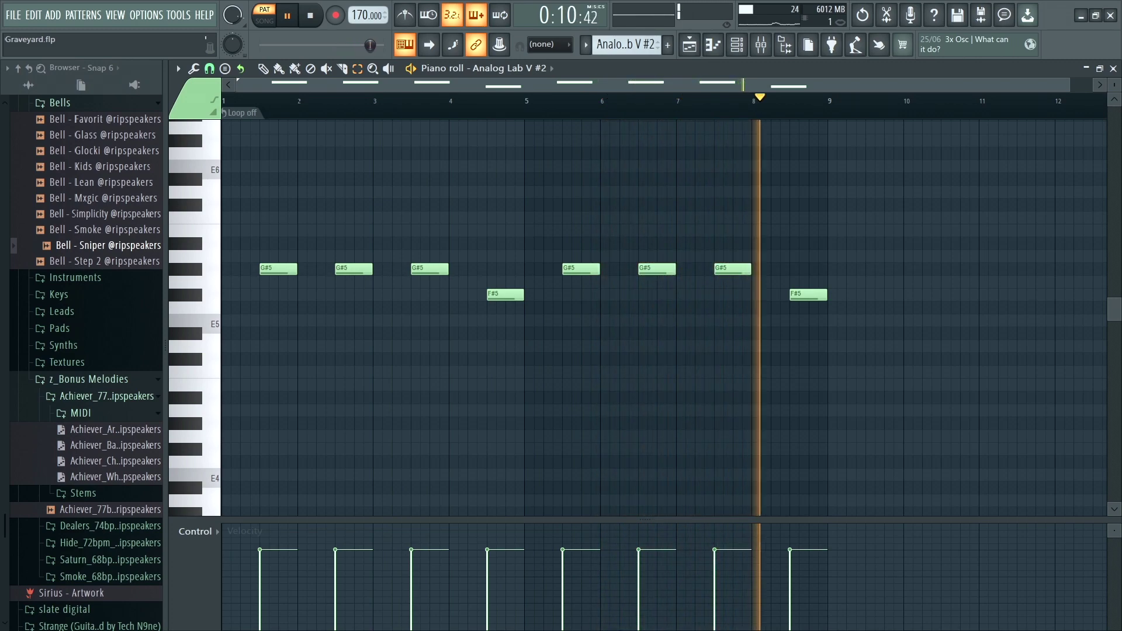
key("space")
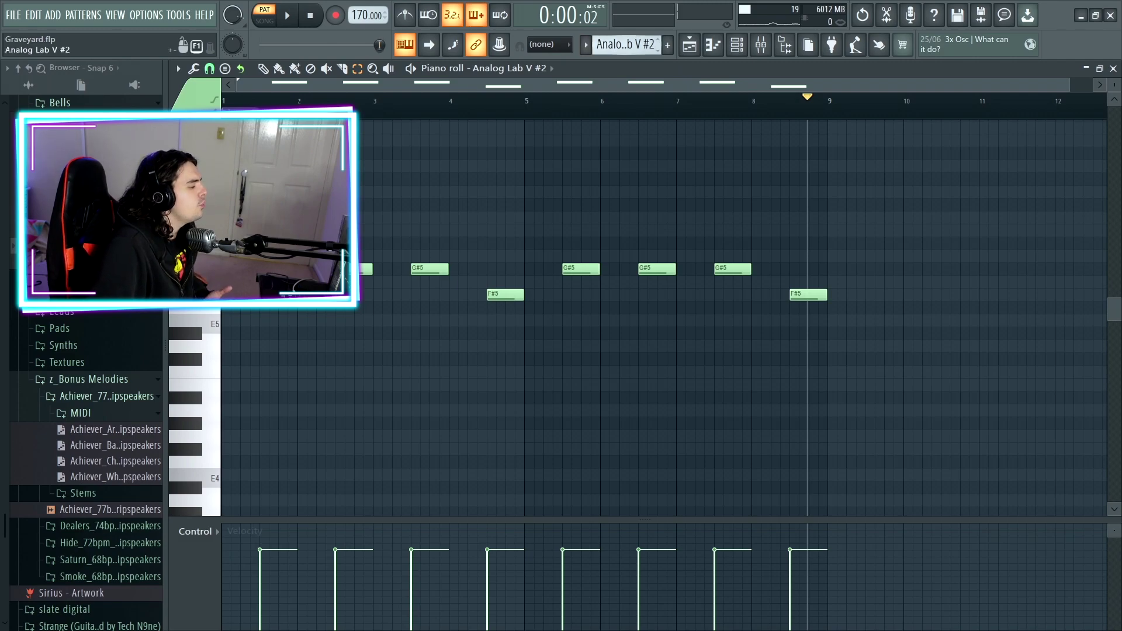
Step: Solo the Analog Lab V playlist track, unmute the Analog Lab V #2 track, and play both together in song mode
key("F5")
right_click(352, 181)
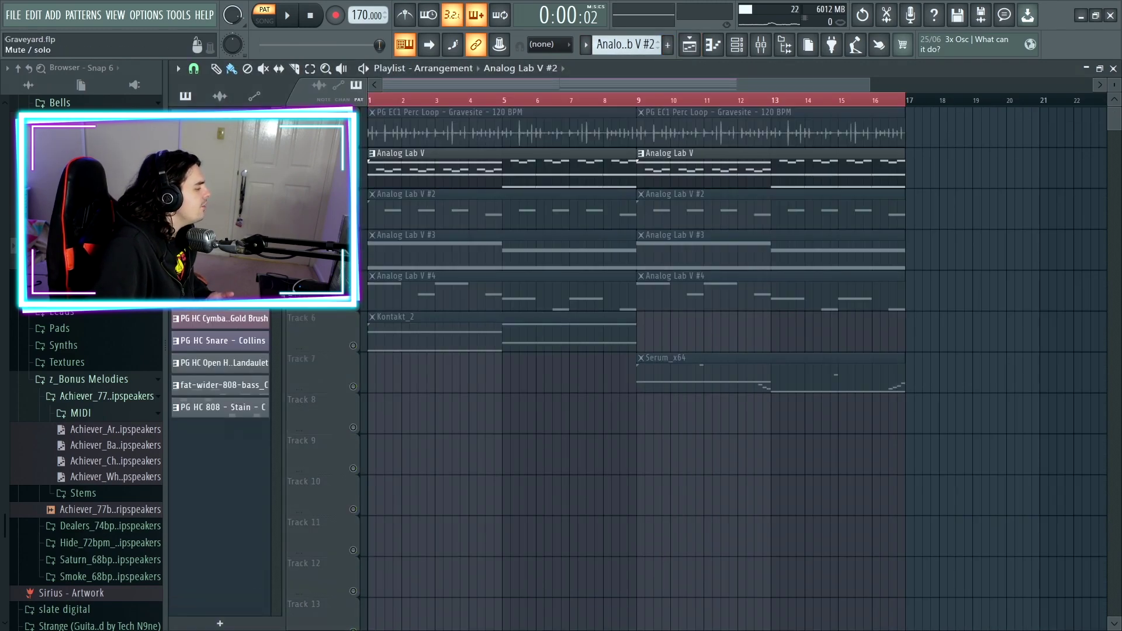
left_click(353, 222)
key("l")
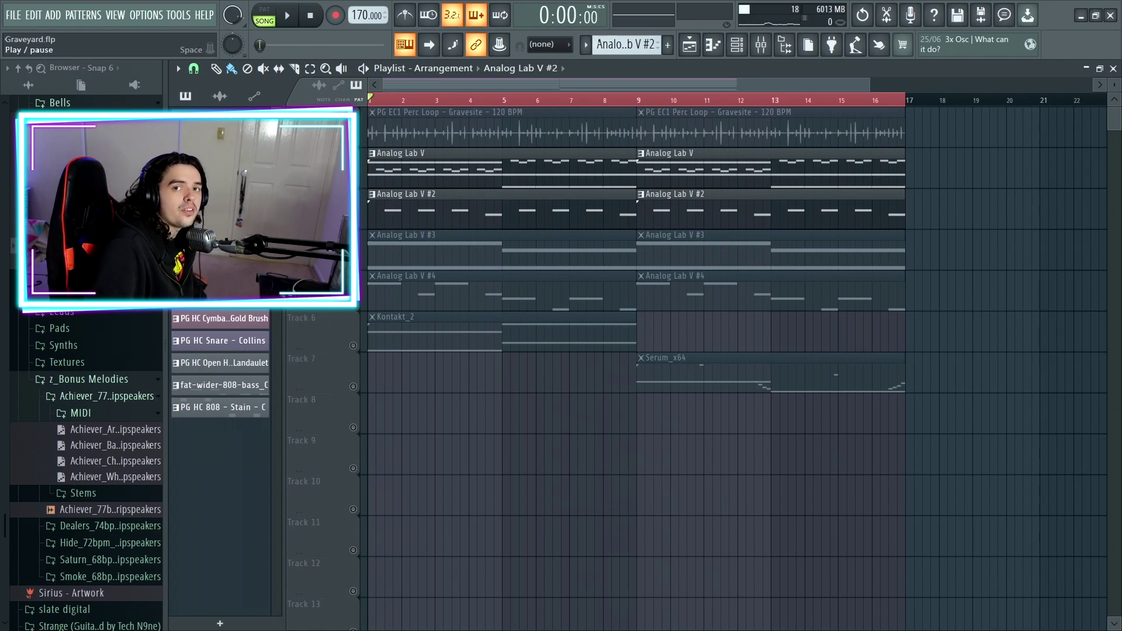
key("space")
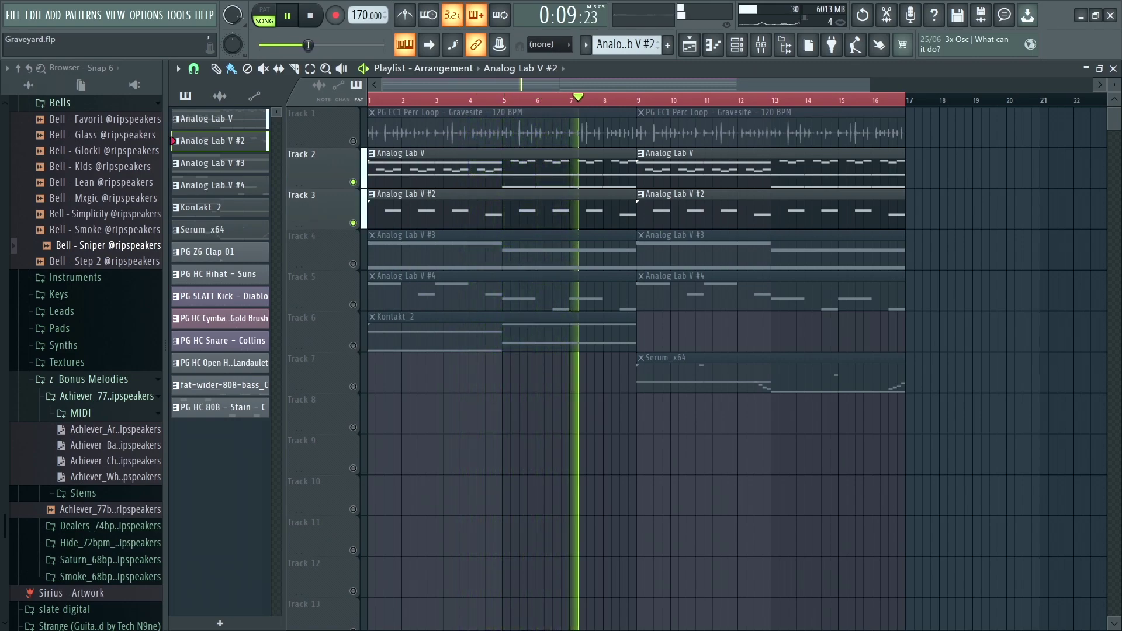
key("space")
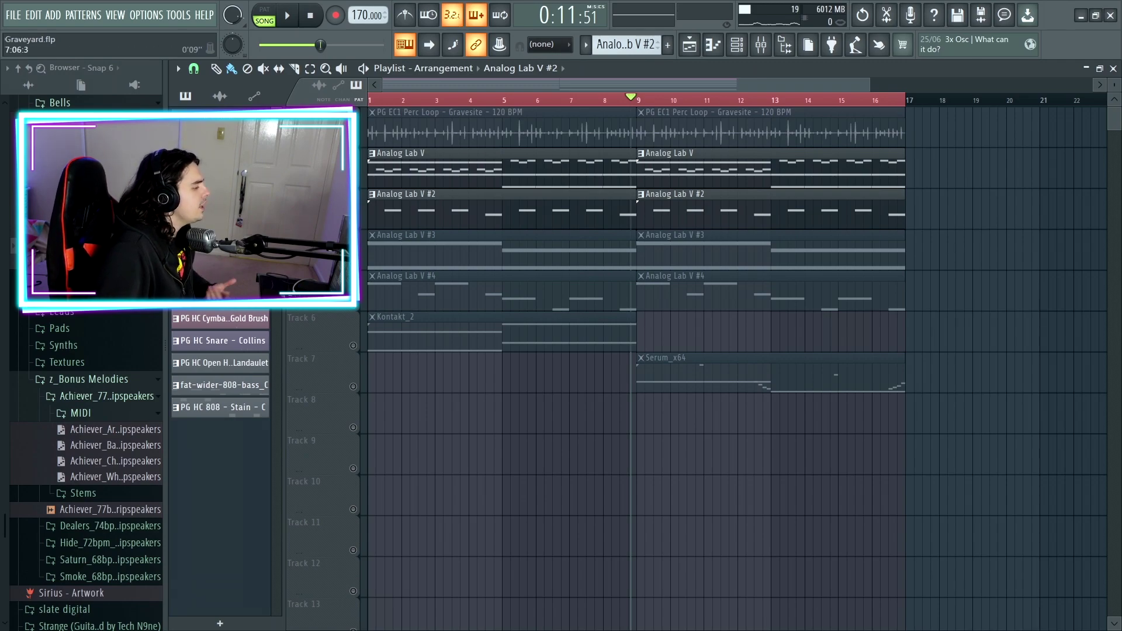
Step: Unmute the Analog Lab V #3 playlist track and check its instrument's preset
left_click(352, 263)
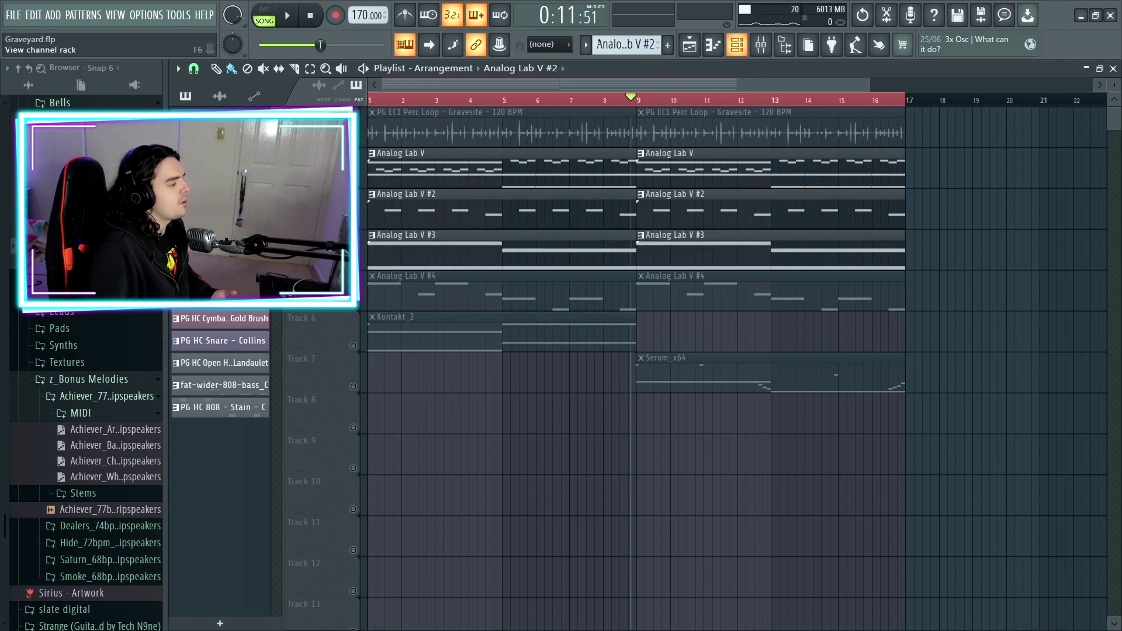
left_click(737, 45)
left_click(385, 265)
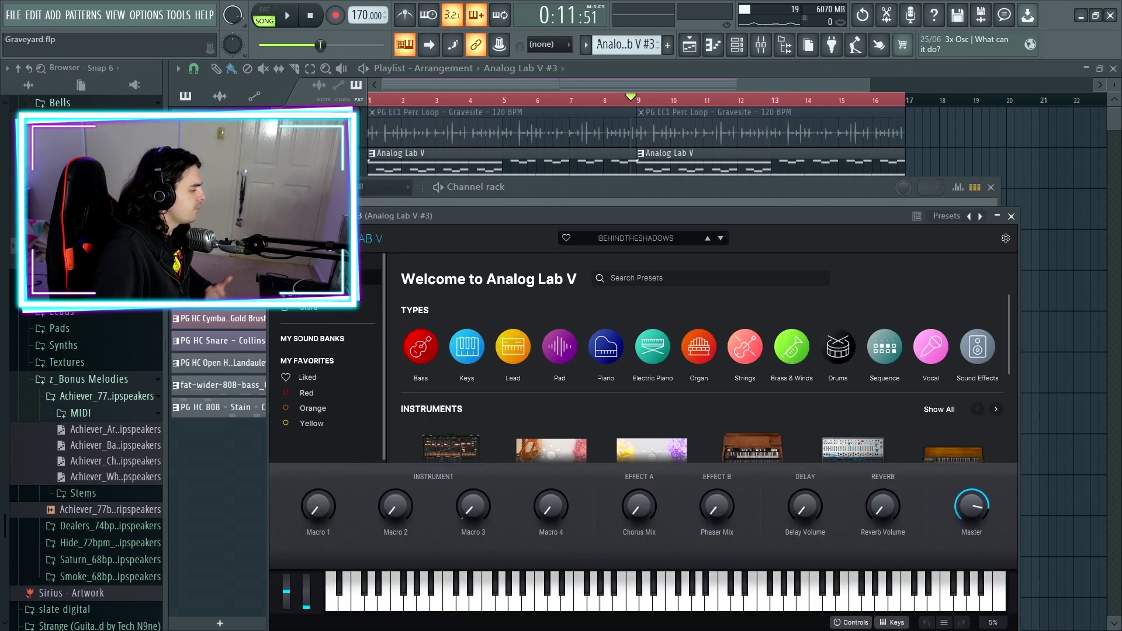
left_click(1011, 216)
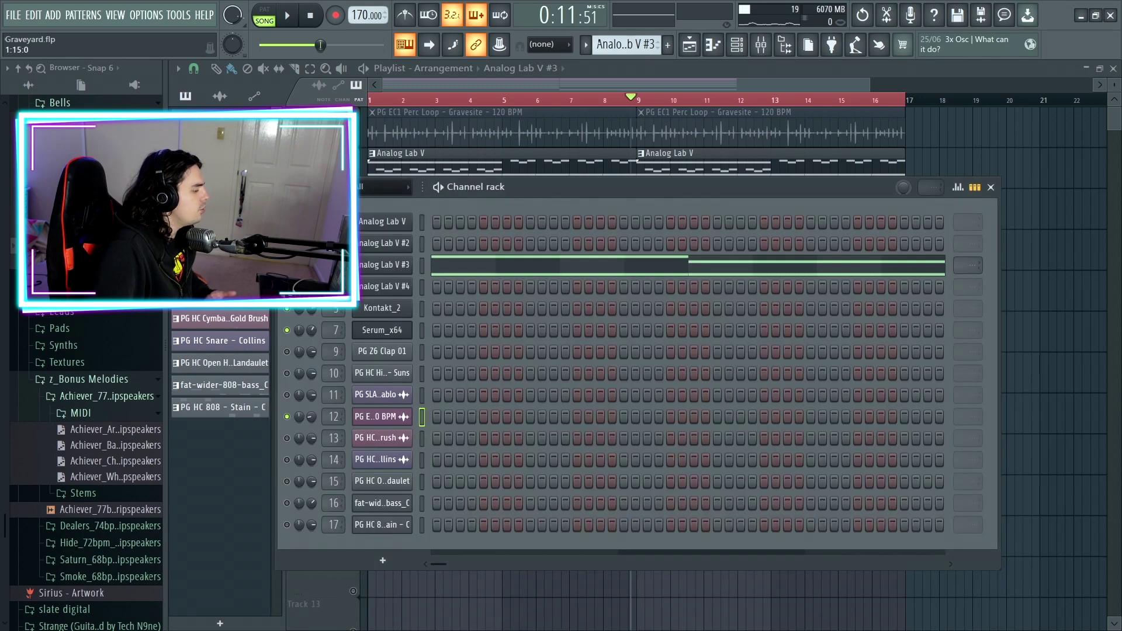
Step: Examine the long sustained notes of Analog Lab V #3 in the piano roll, selecting the lower and upper note of each four-bar section
key("F7")
scroll(642, 292, "down", 3)
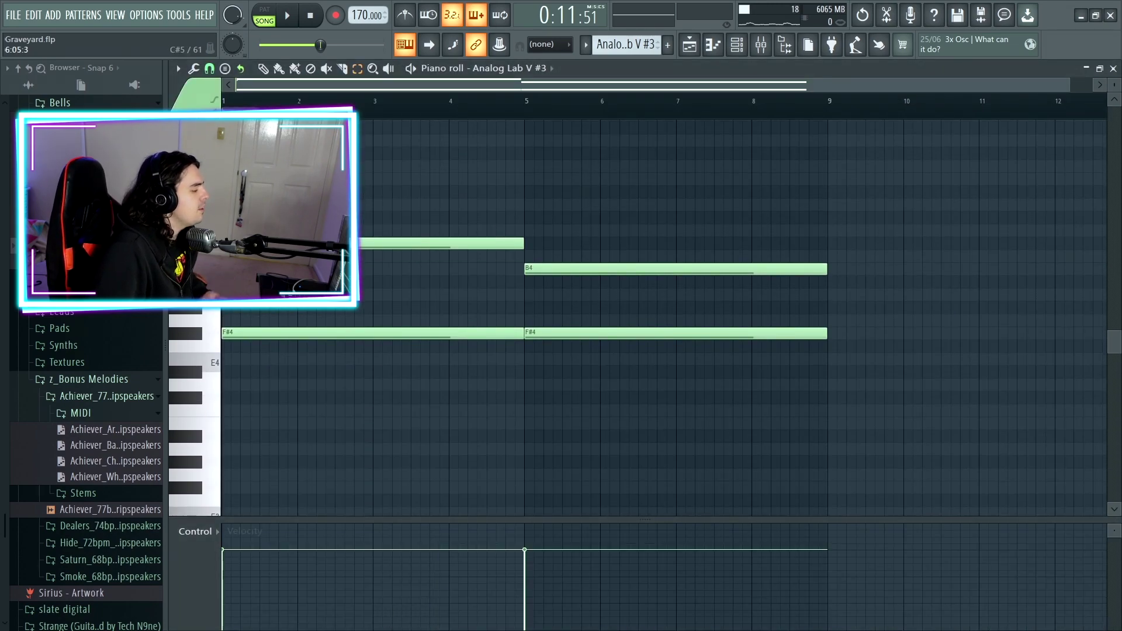
left_click(409, 333)
left_click(438, 243)
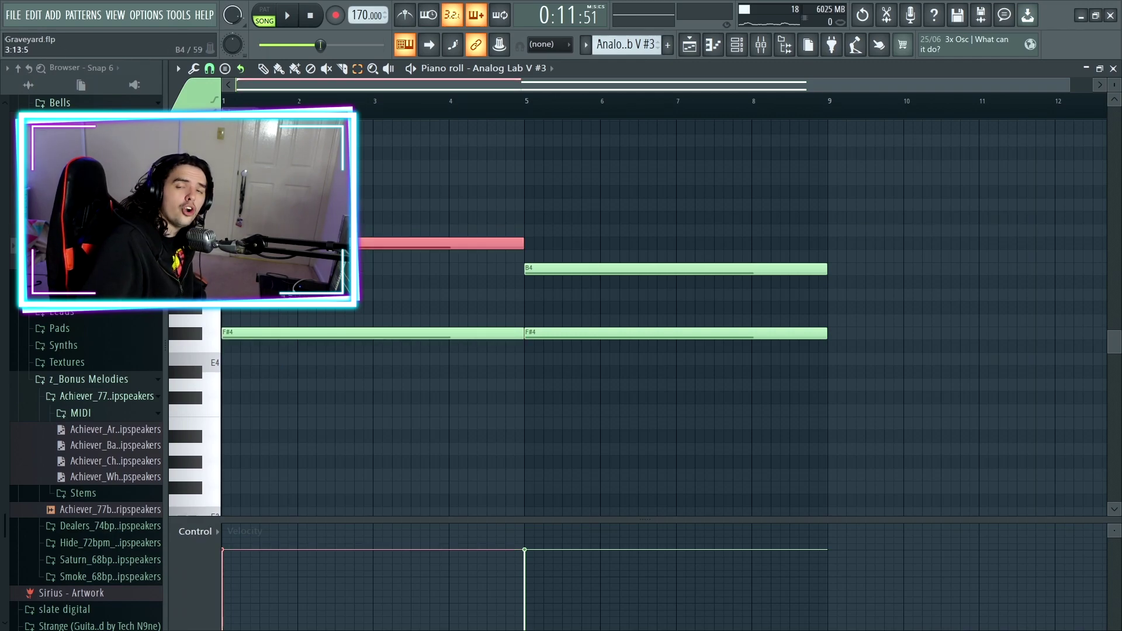
left_click(643, 333)
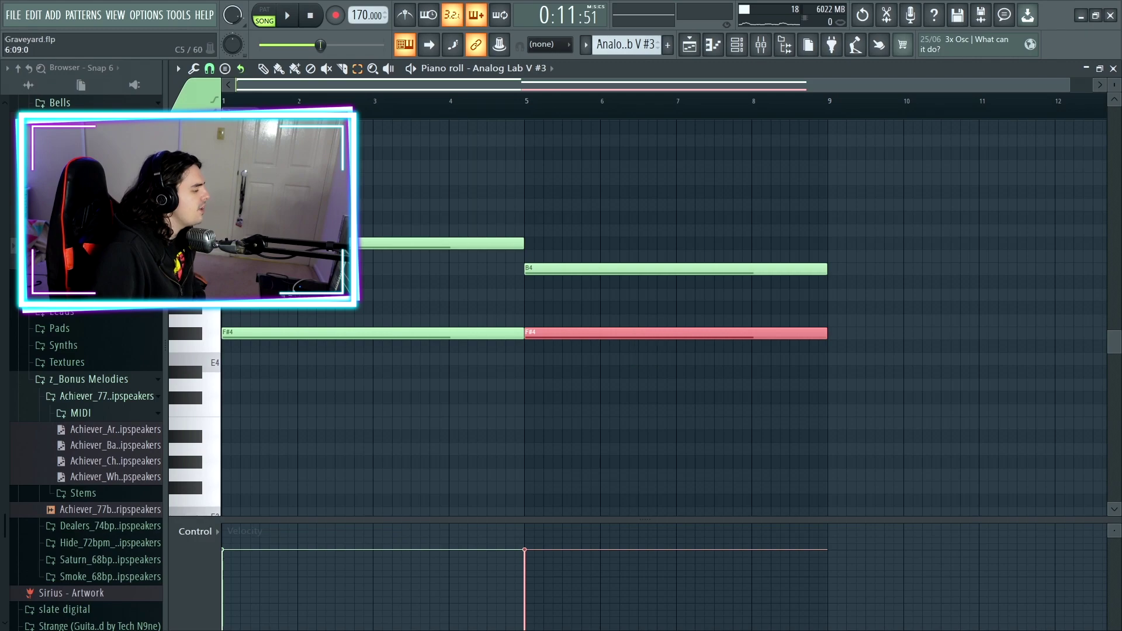
left_click(643, 269)
Step: Play the first three Analog Lab V layers together in song mode
key("space")
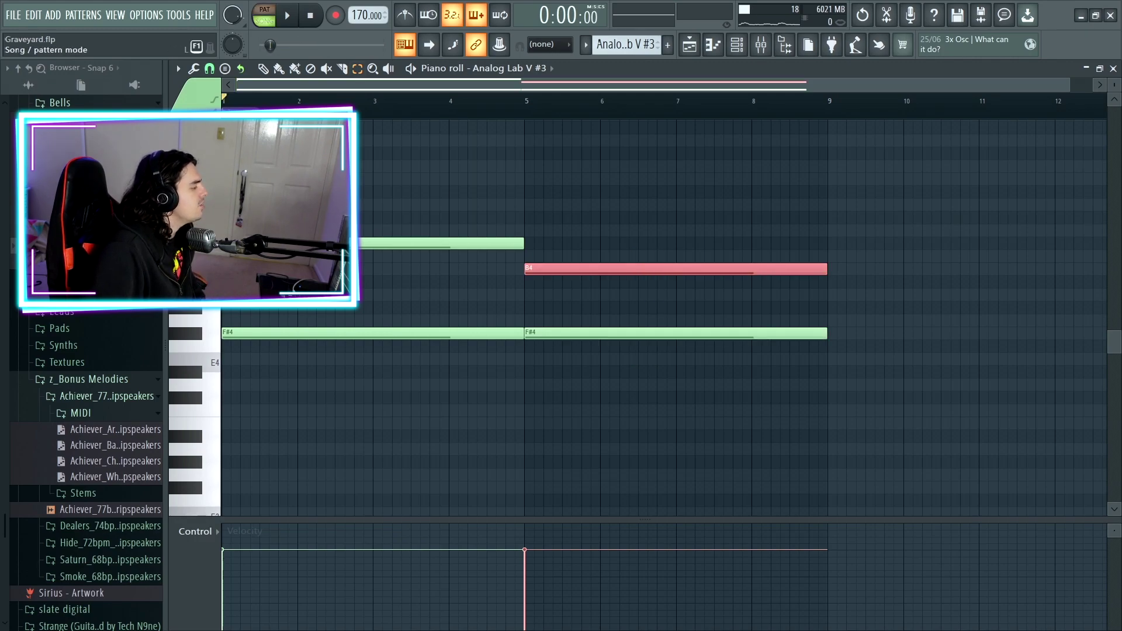
key("space")
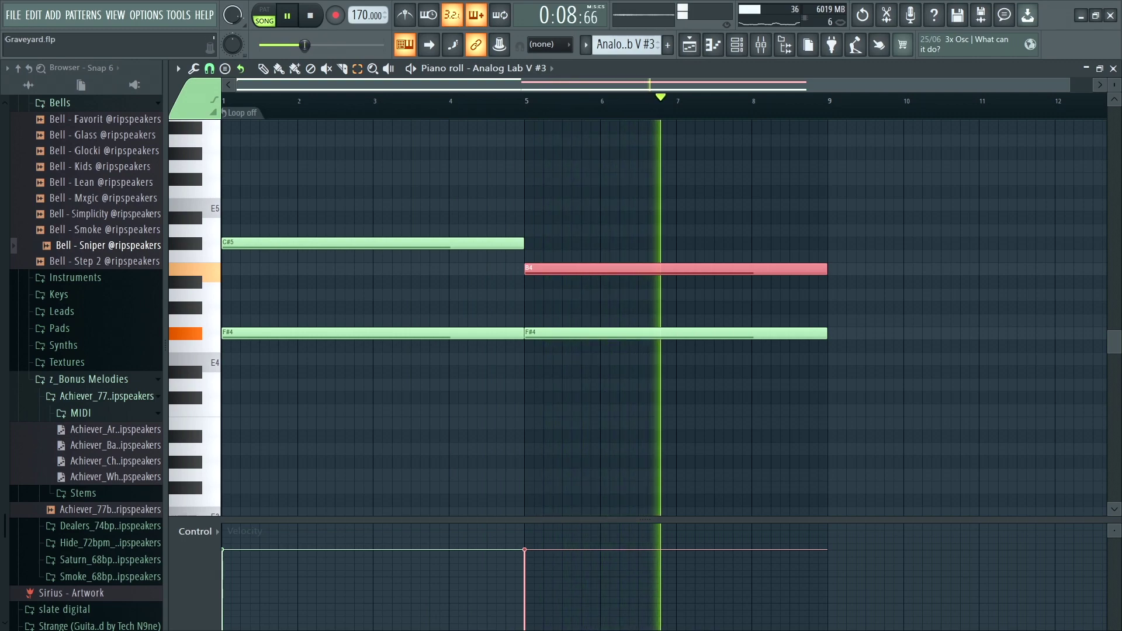
key("space")
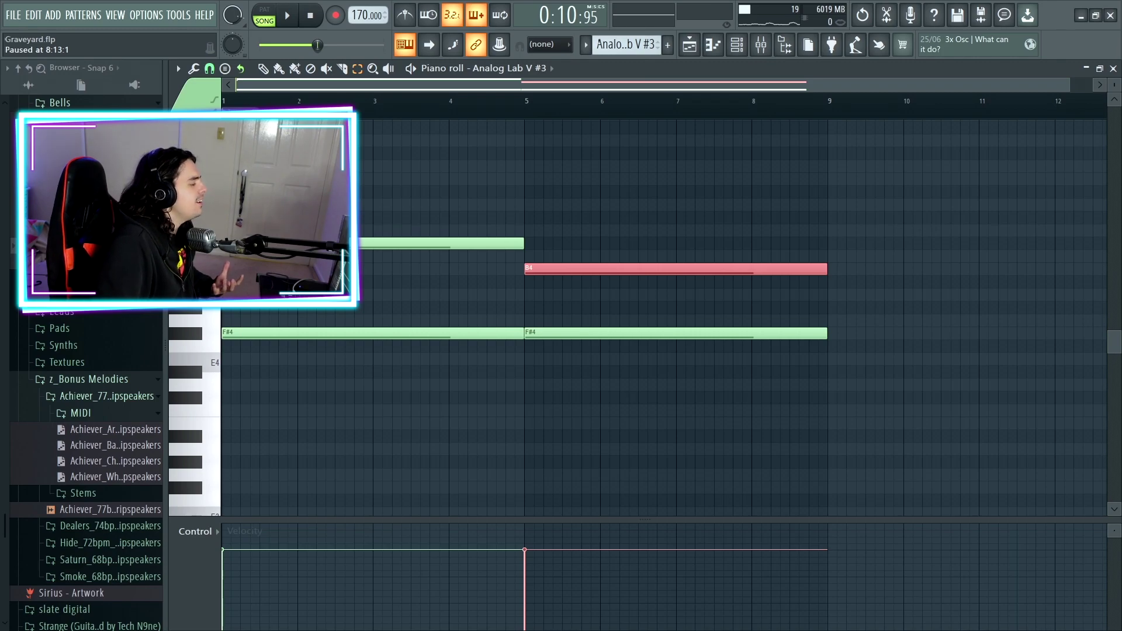
Step: Check which preset the Analog Lab V #4 instrument uses
left_click(737, 45)
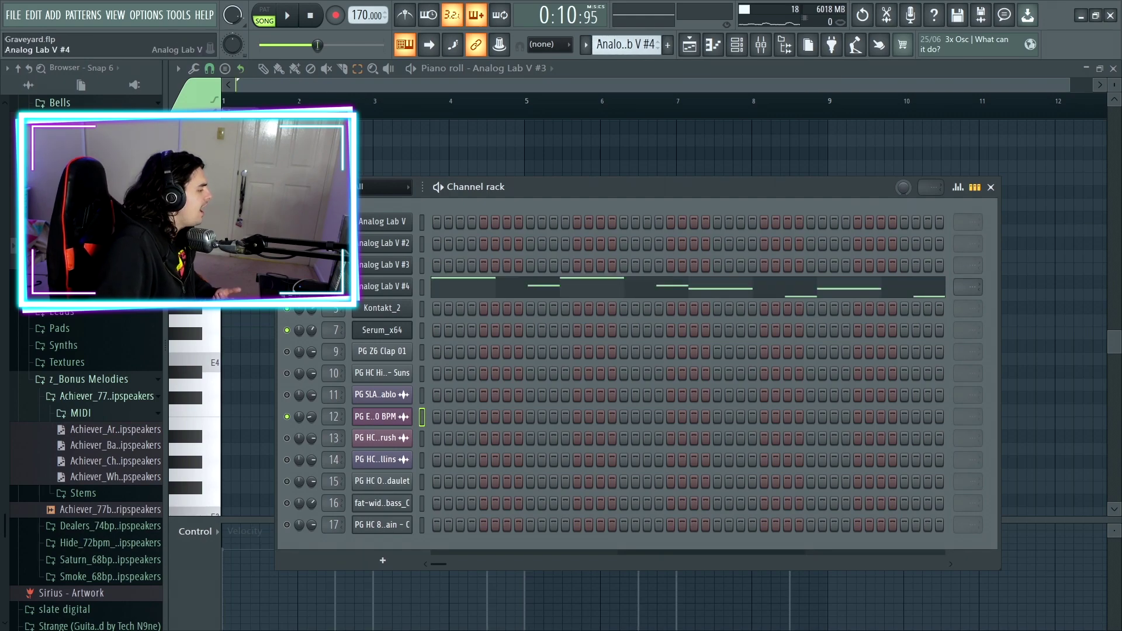
left_click(354, 286)
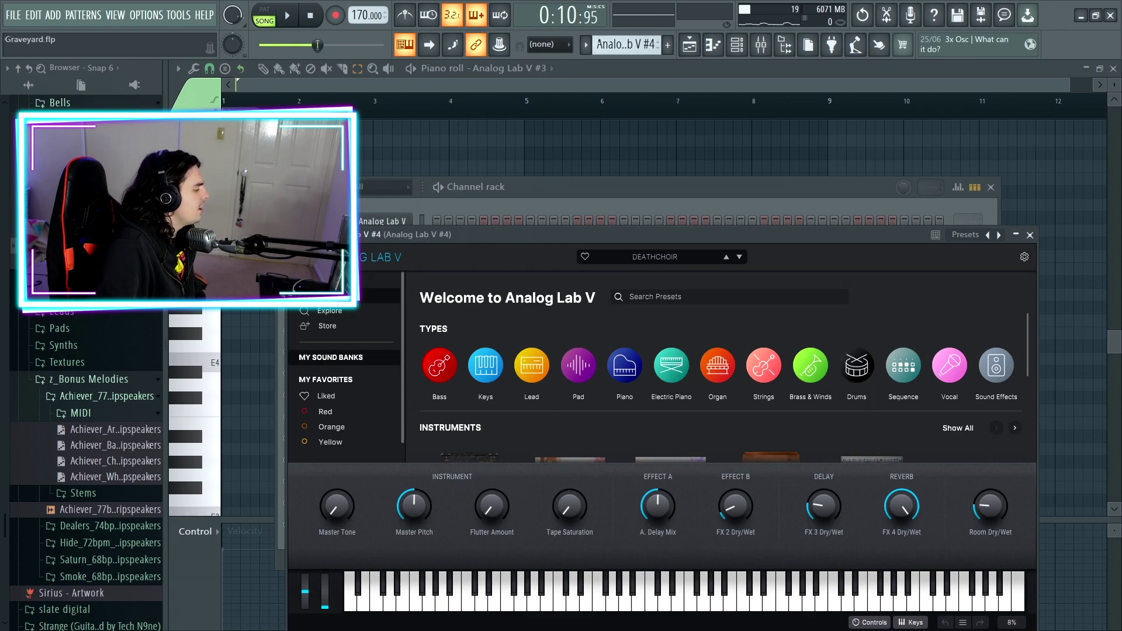
left_click(330, 357)
left_click(1030, 235)
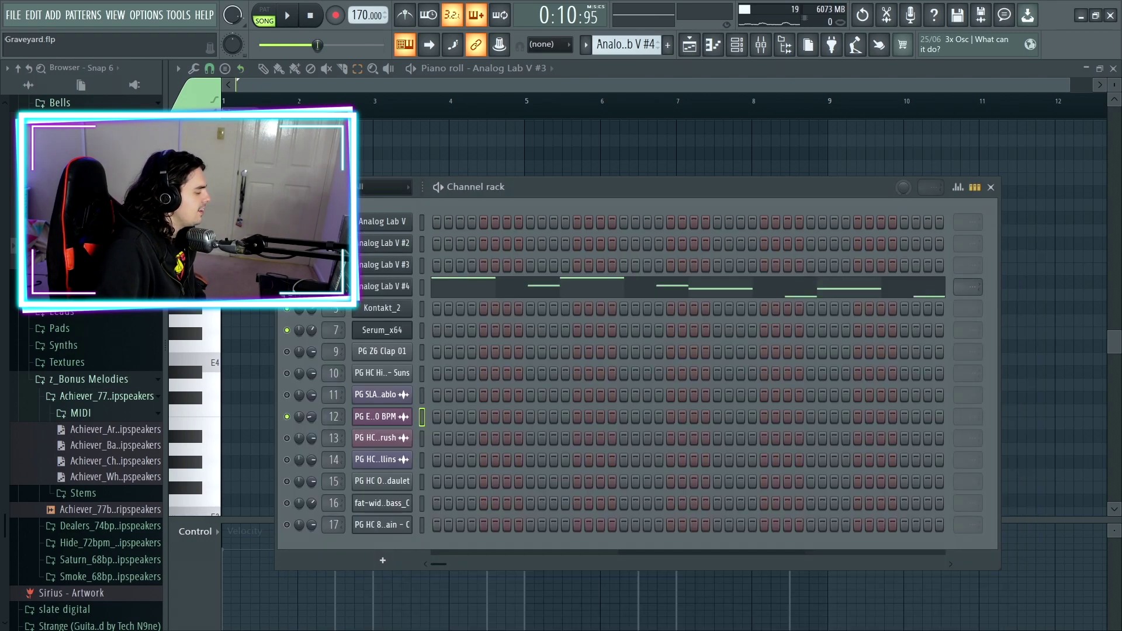
Step: Show the Analog Lab V #4 notes in the piano roll and switch playback to pattern mode
left_click(590, 287)
left_click(264, 9)
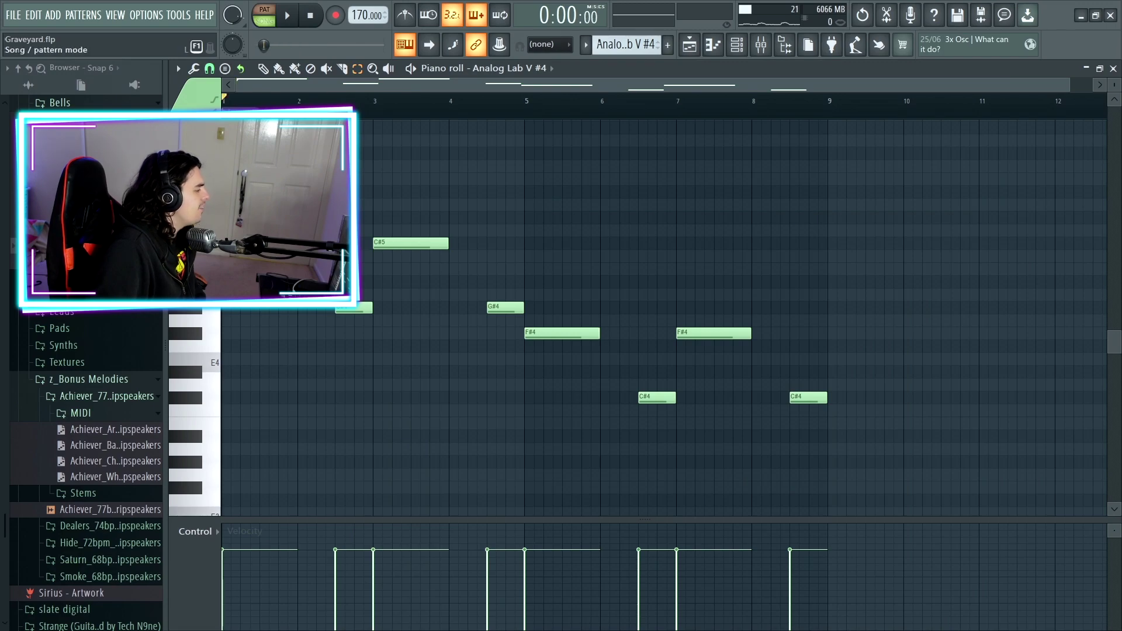
scroll(643, 292, "down", 4)
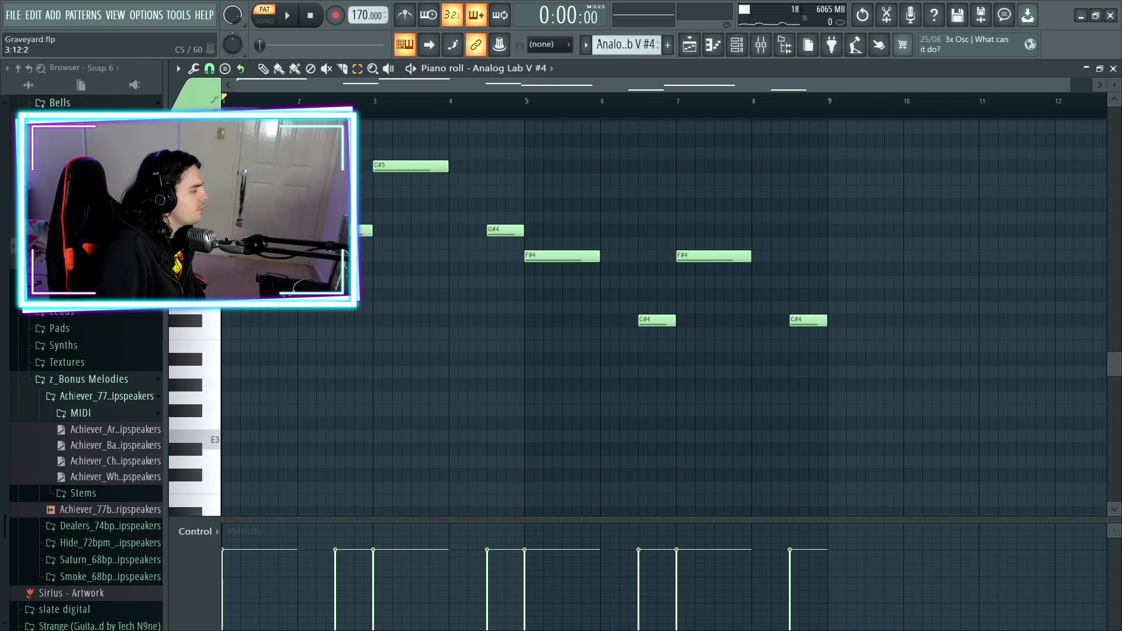
Step: Duplicate the notes of bars 1–4 into bars 5–8 and transpose the copies down to F#4 and C#4
left_click_drag(509, 250, 368, 162)
key("ctrl+b")
key("ctrl+b")
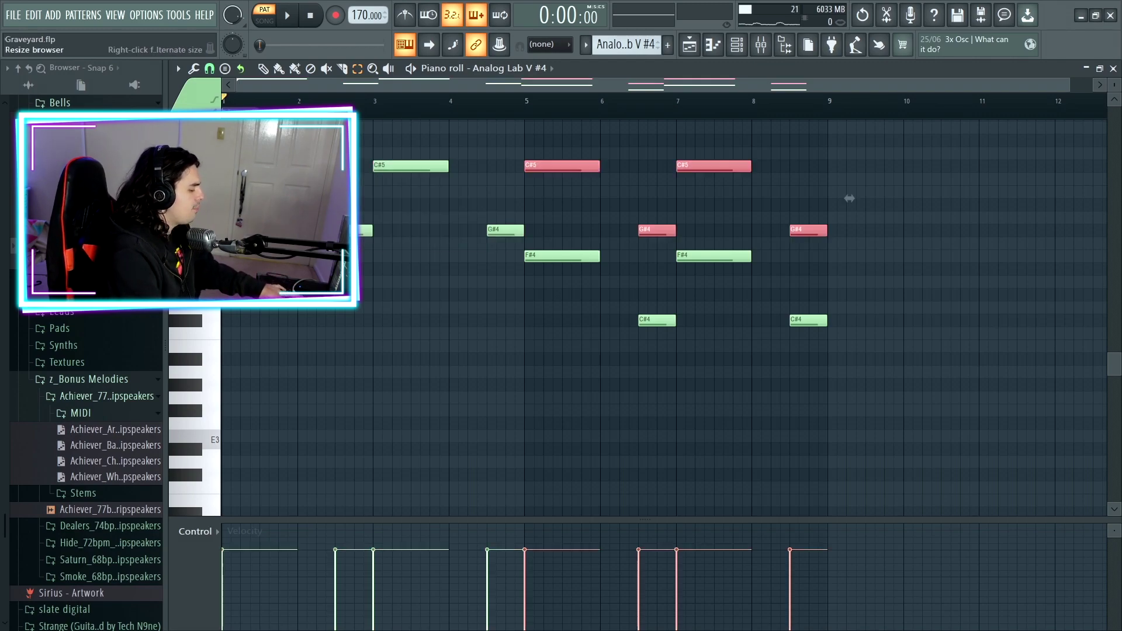
left_click_drag(849, 199, 849, 288)
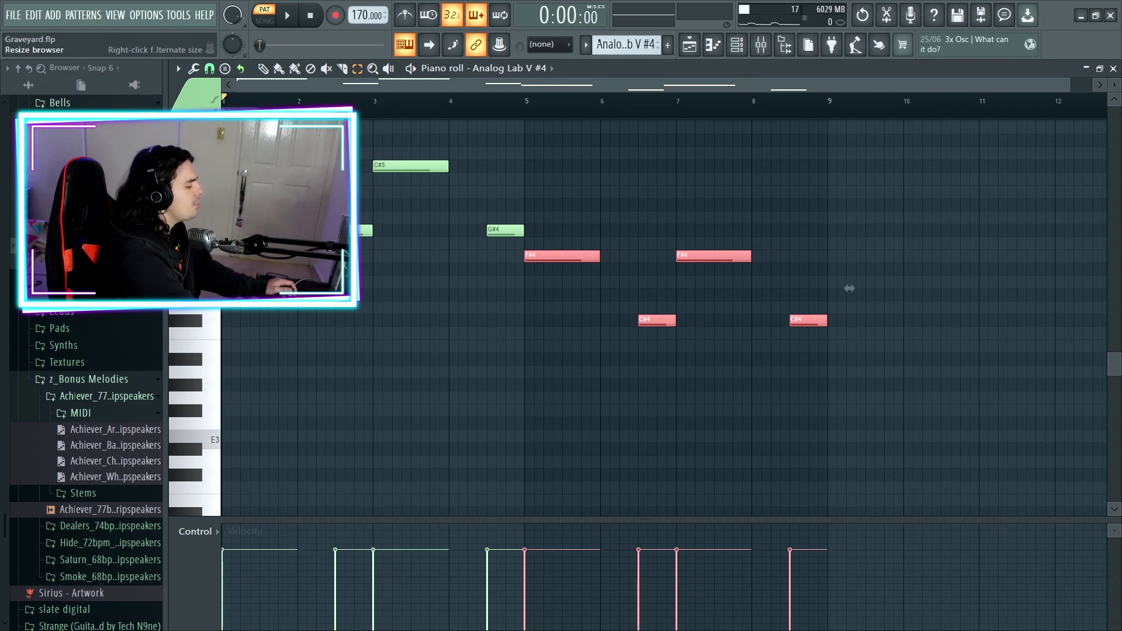
left_click(849, 288)
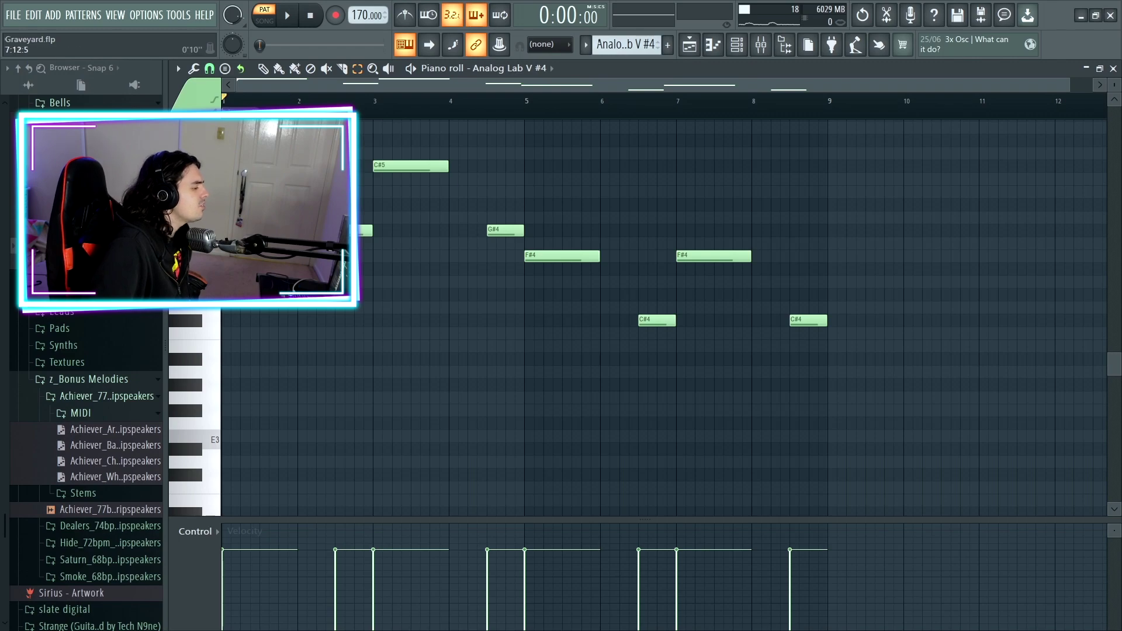
Step: Unmute the Analog Lab V #4 track in the playlist
left_click(761, 44)
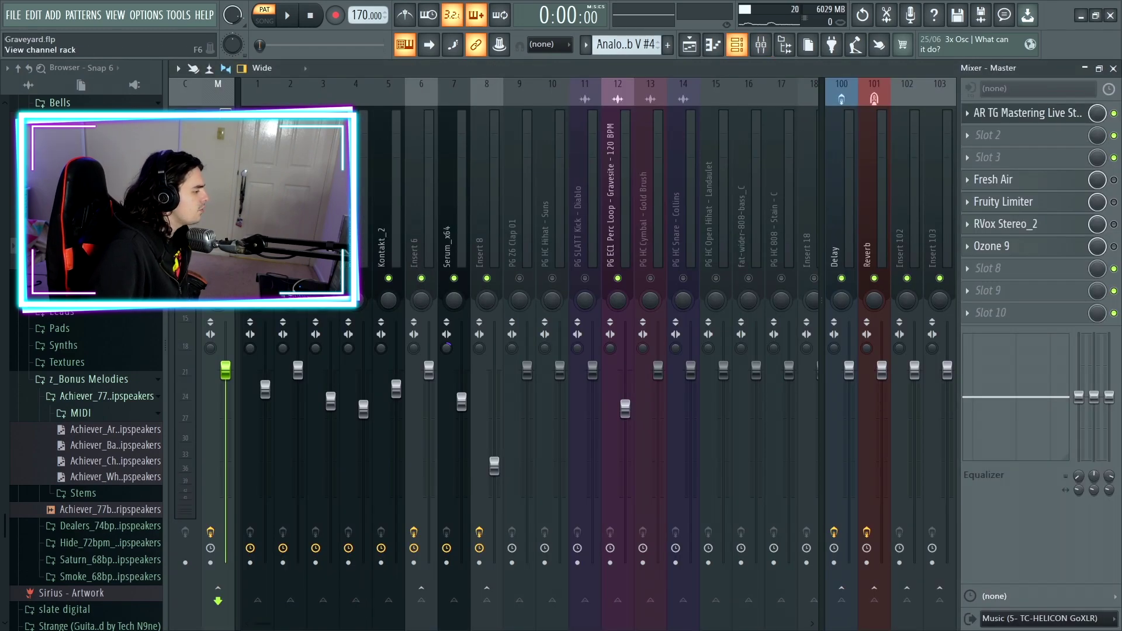
left_click(736, 44)
left_click(689, 45)
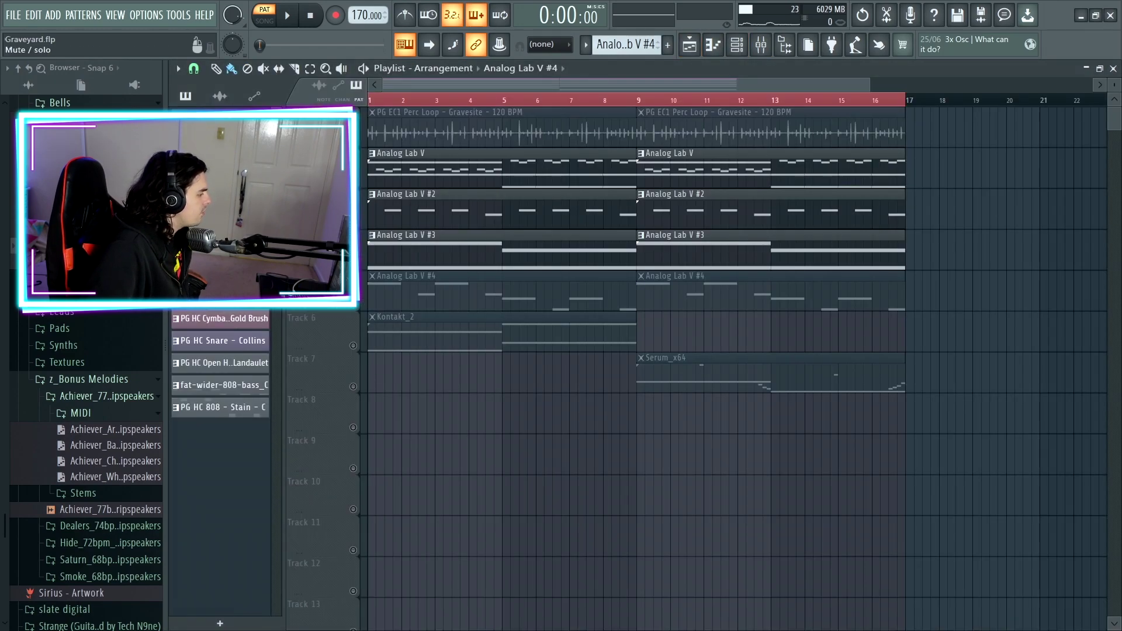
Step: Play the Analog Lab V #4 pattern on its own while following its notes in the piano roll
key("space")
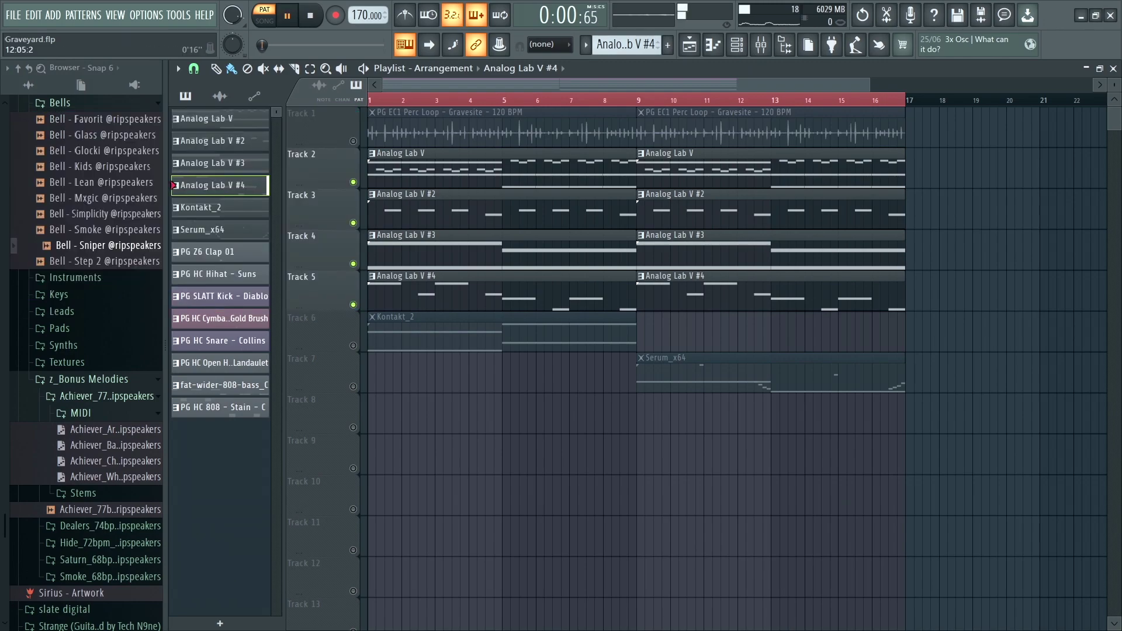
left_click(736, 45)
key("F7")
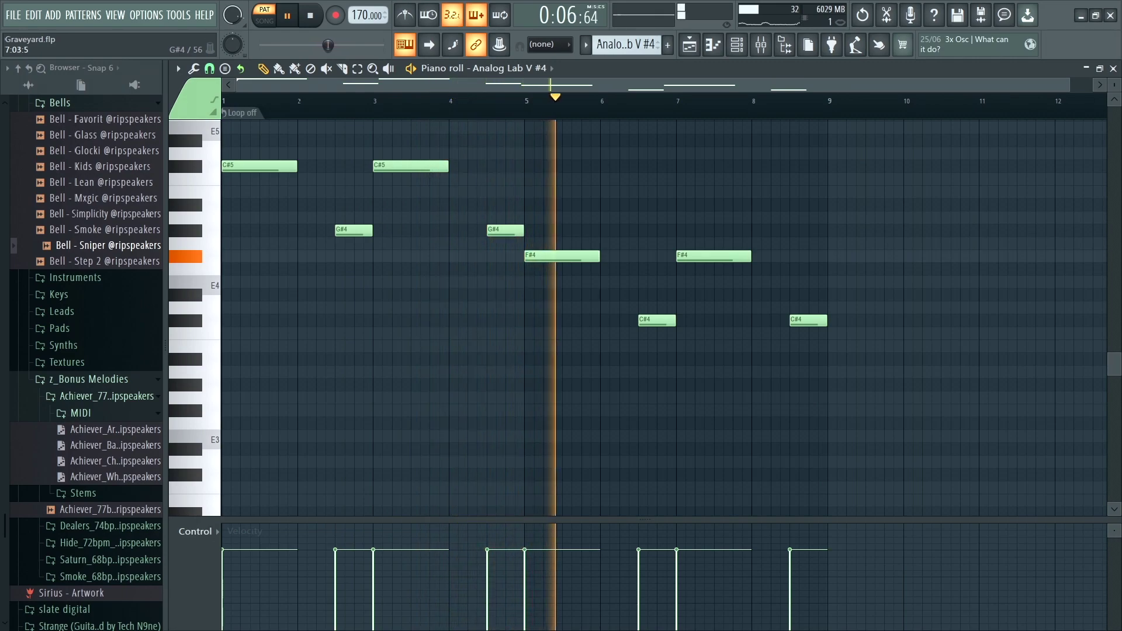
scroll(663, 315, "up", 2)
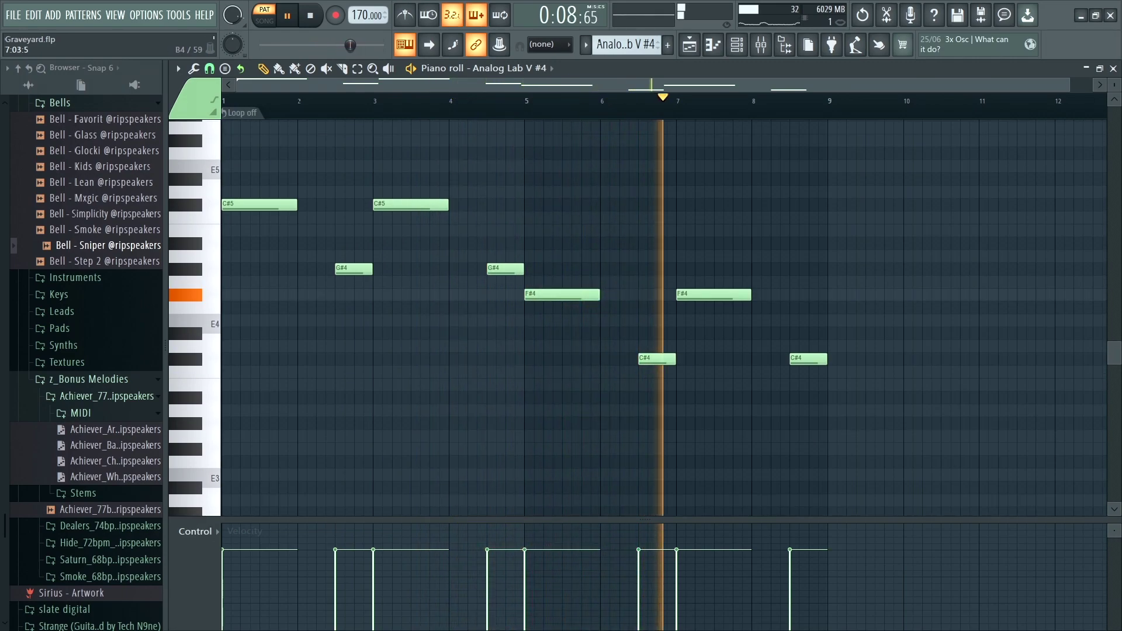
left_click(287, 16)
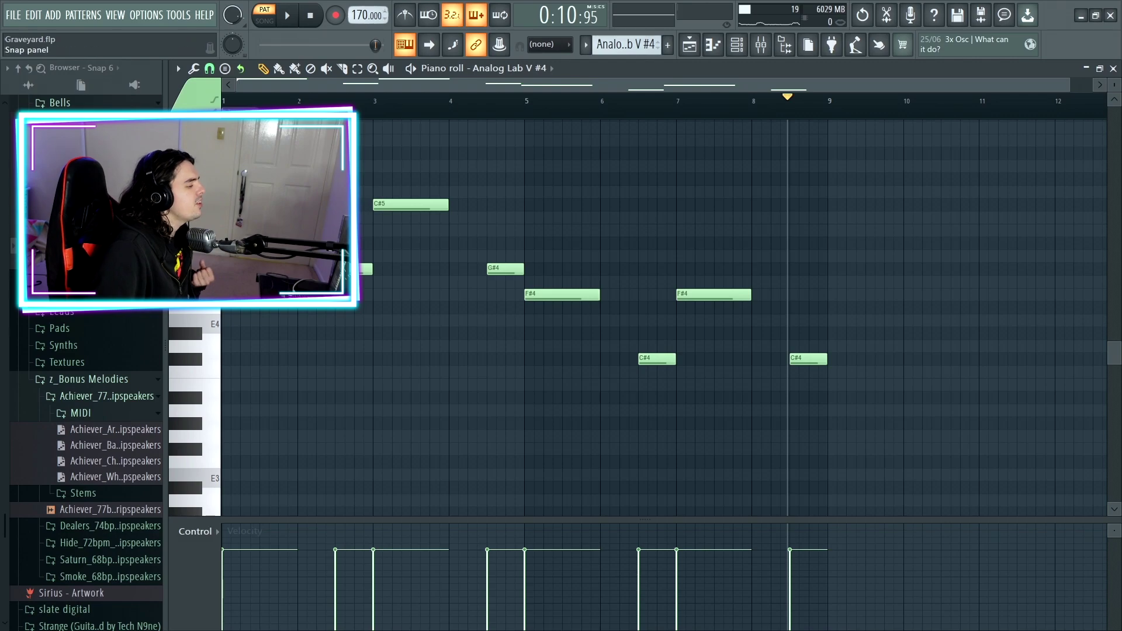
Step: Unmute all remaining playlist tracks, including the percussion loop, Kontakt_2 and Serum_x64
left_click(689, 45)
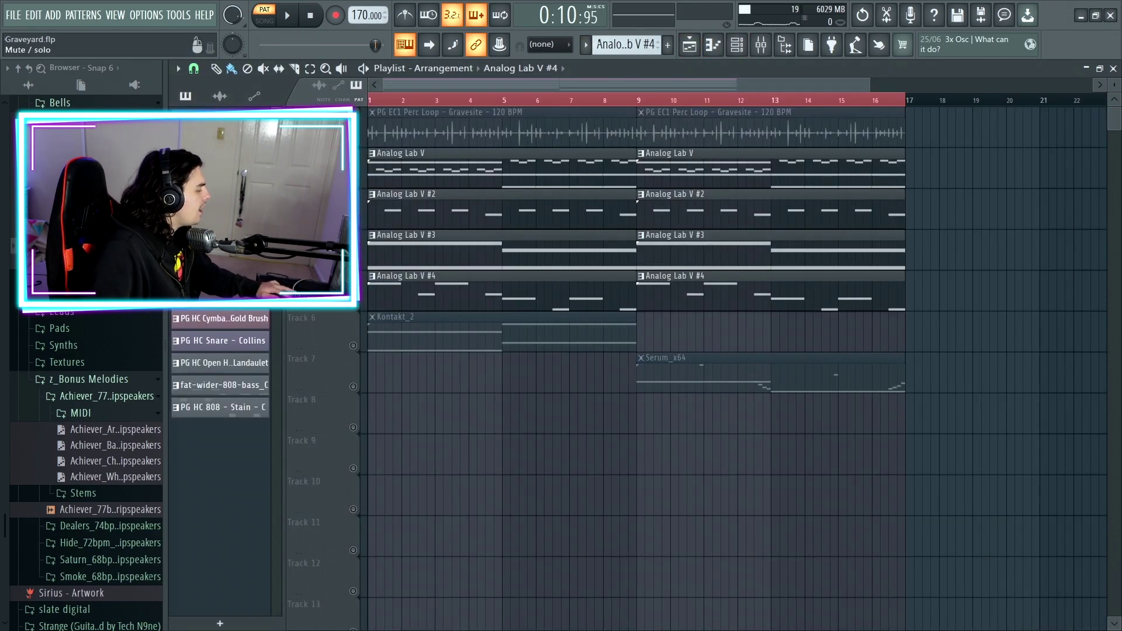
right_click(353, 346)
right_click(353, 346)
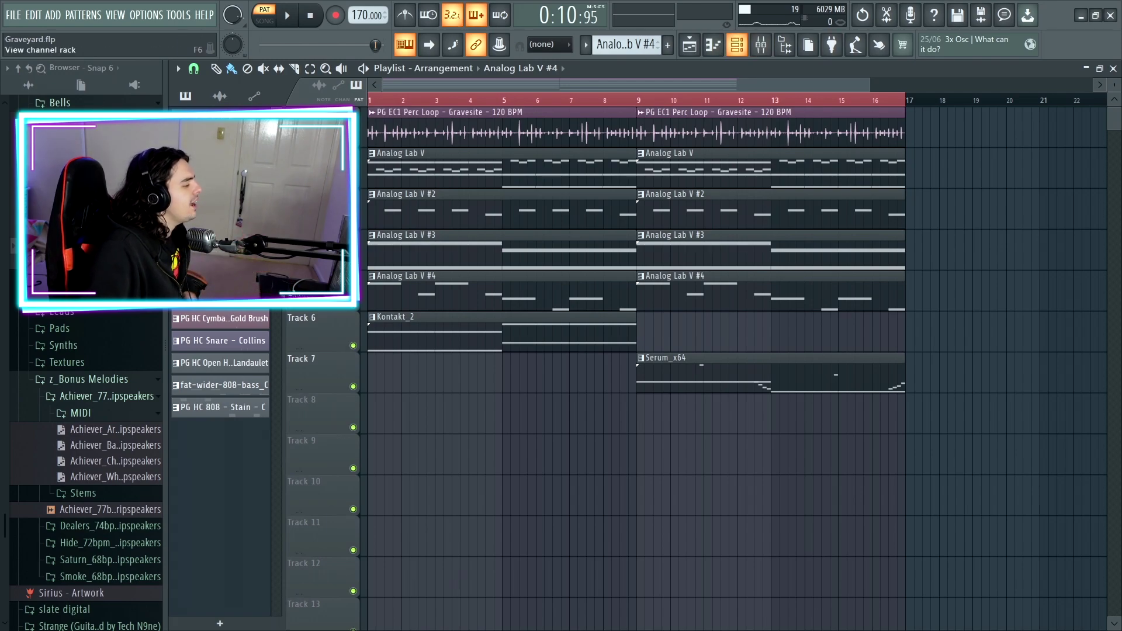
Step: Select the Kontakt_2 pattern and check which instrument is loaded in its Kontakt channel
left_click(736, 45)
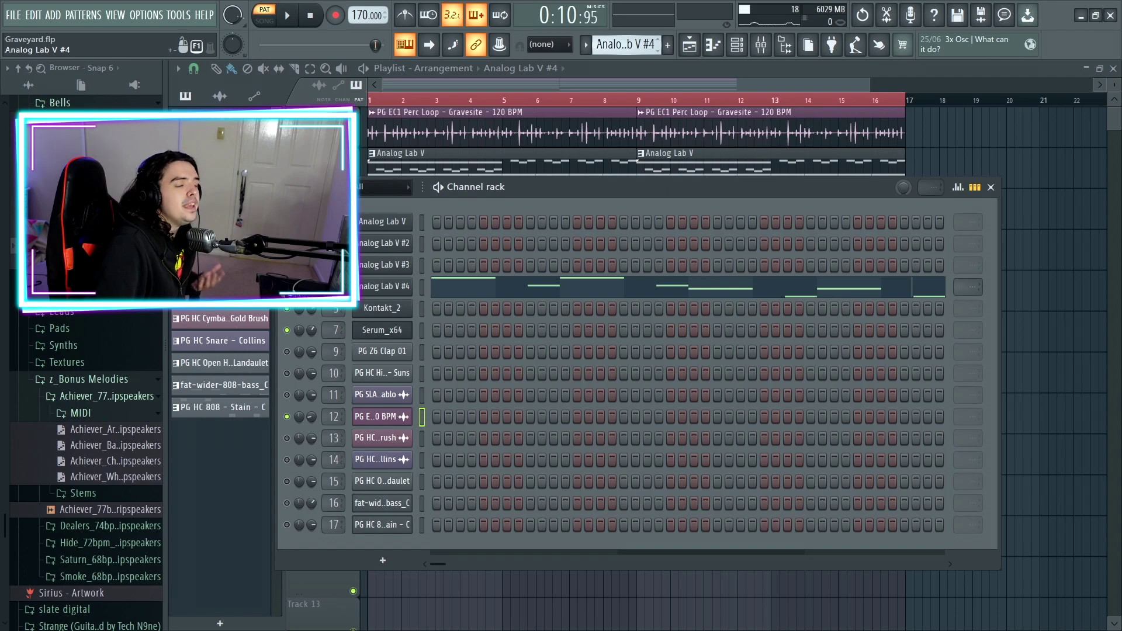
key("KP_Add")
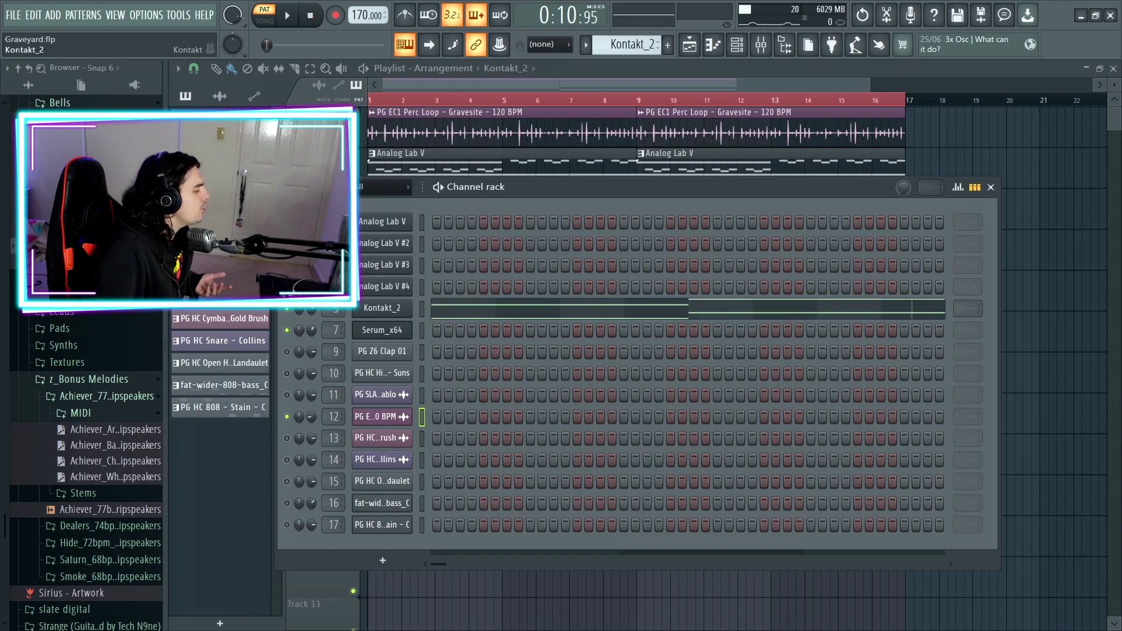
left_click(381, 308)
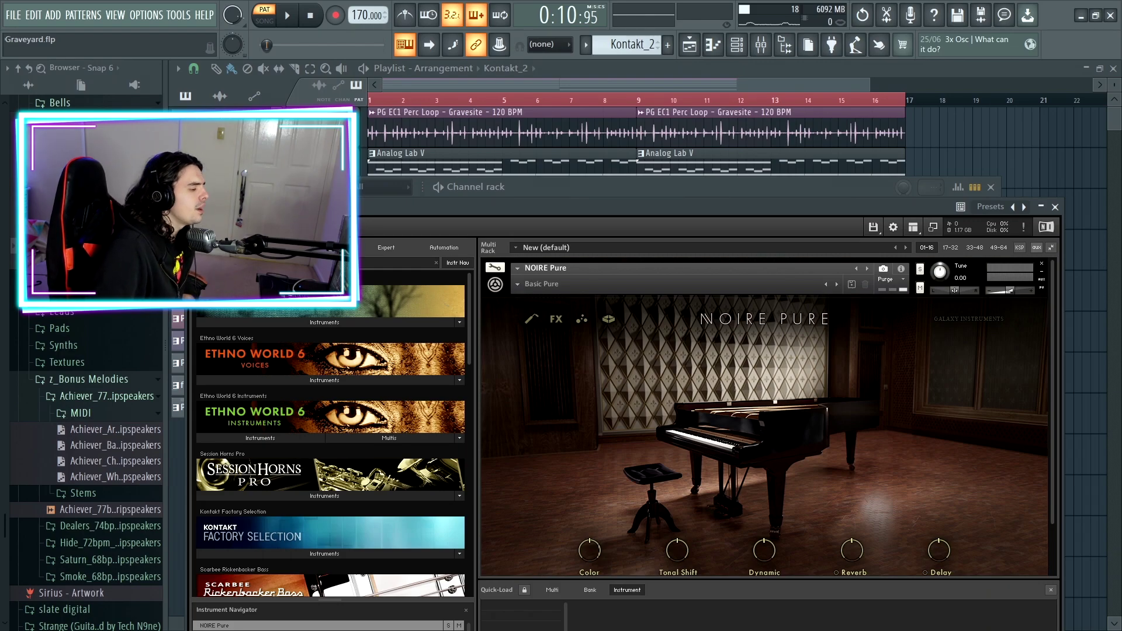
left_click(1055, 207)
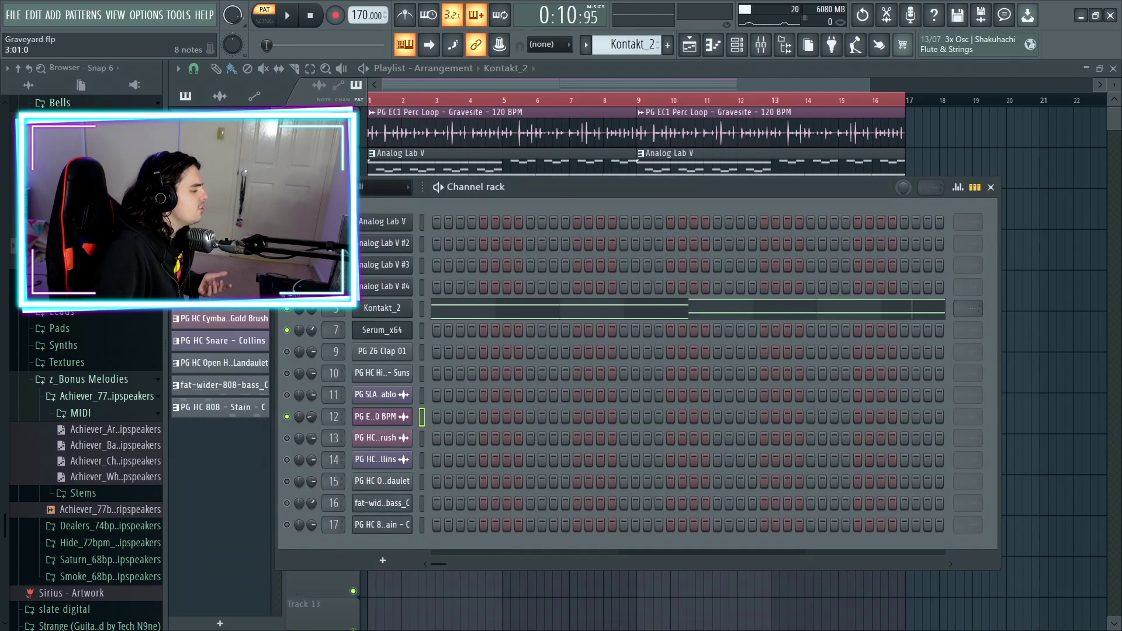
Step: Examine the Kontakt_2 notes in the piano roll and play the pattern on its own
key("F7")
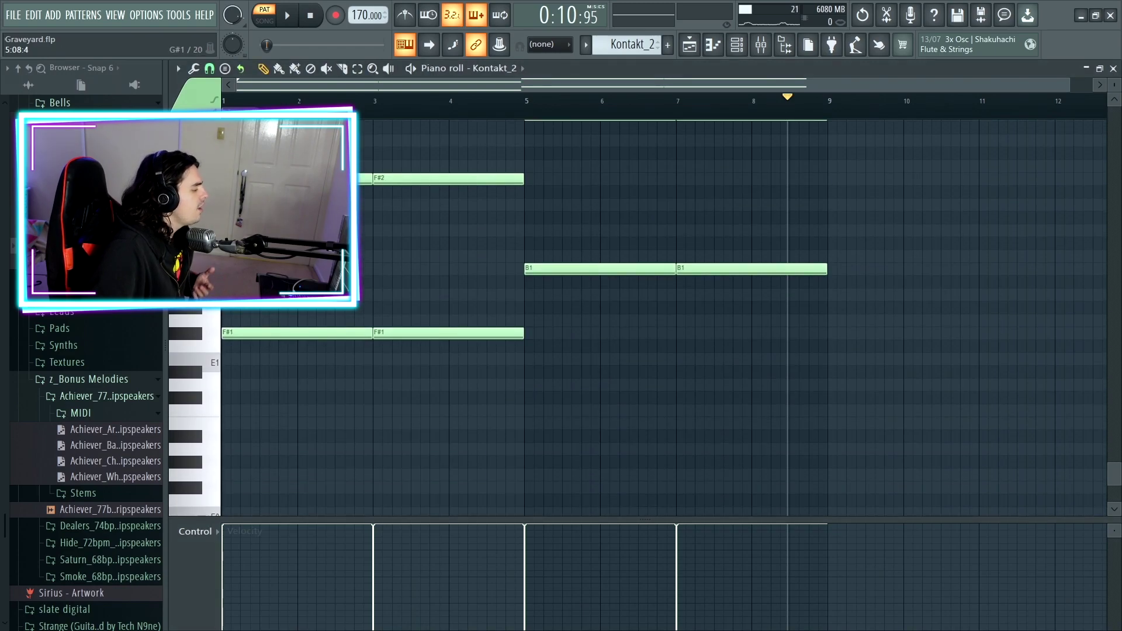
scroll(664, 315, "up", 4)
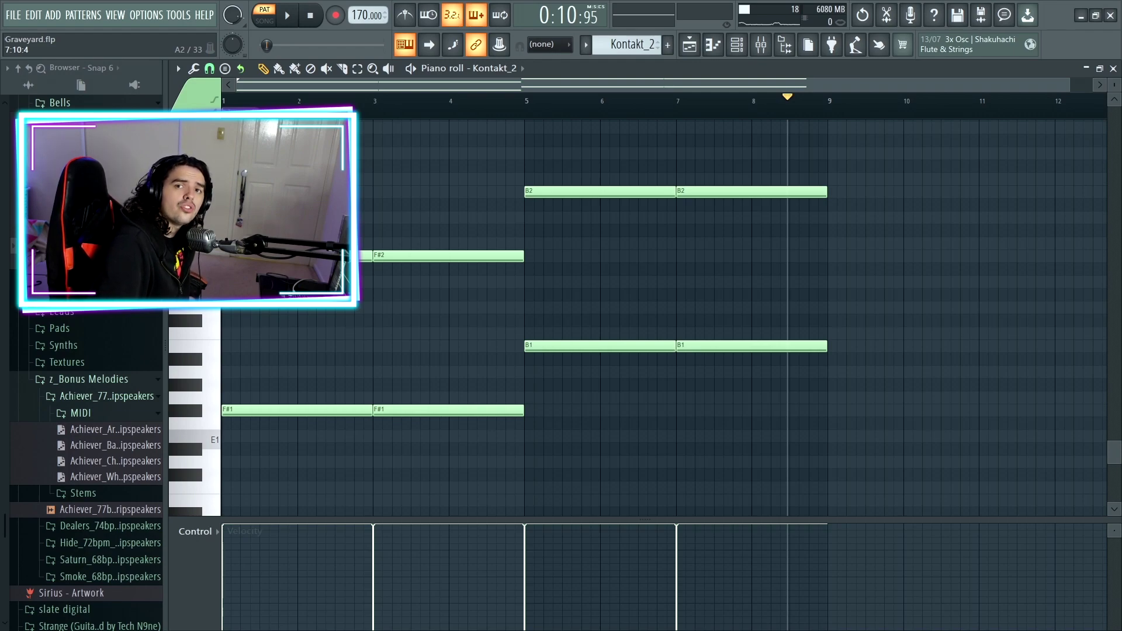
key("space")
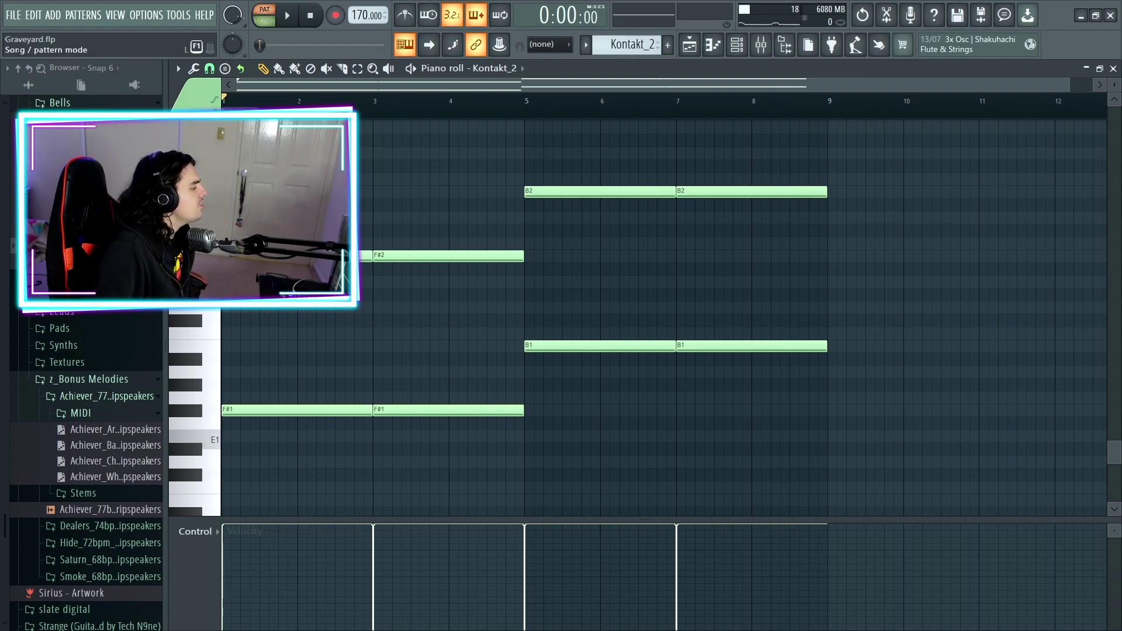
key("space")
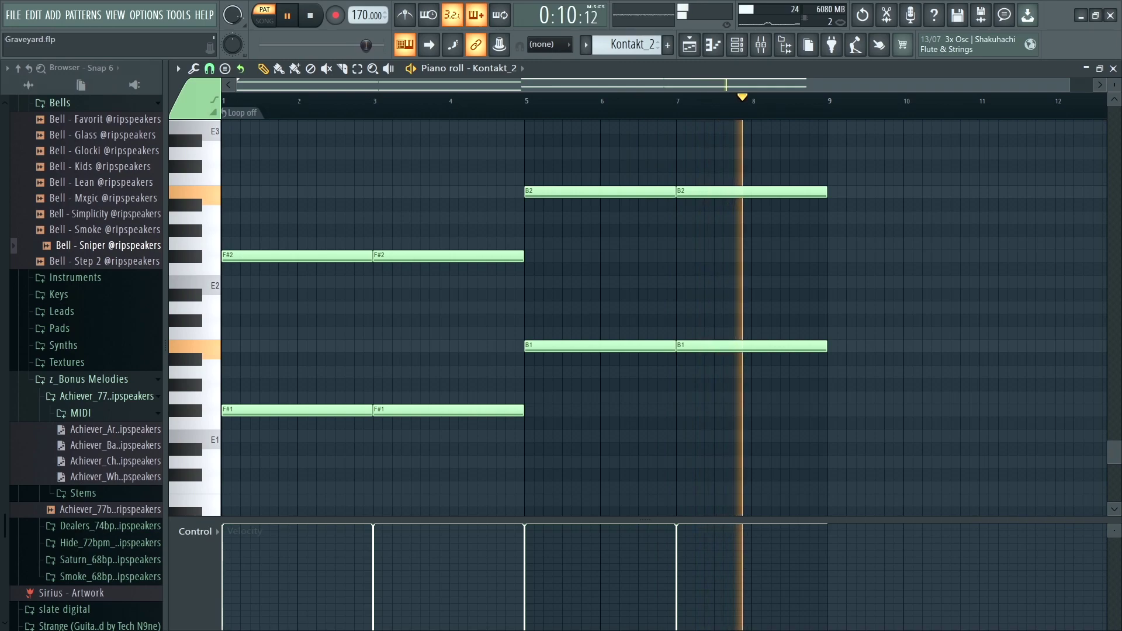
key("space")
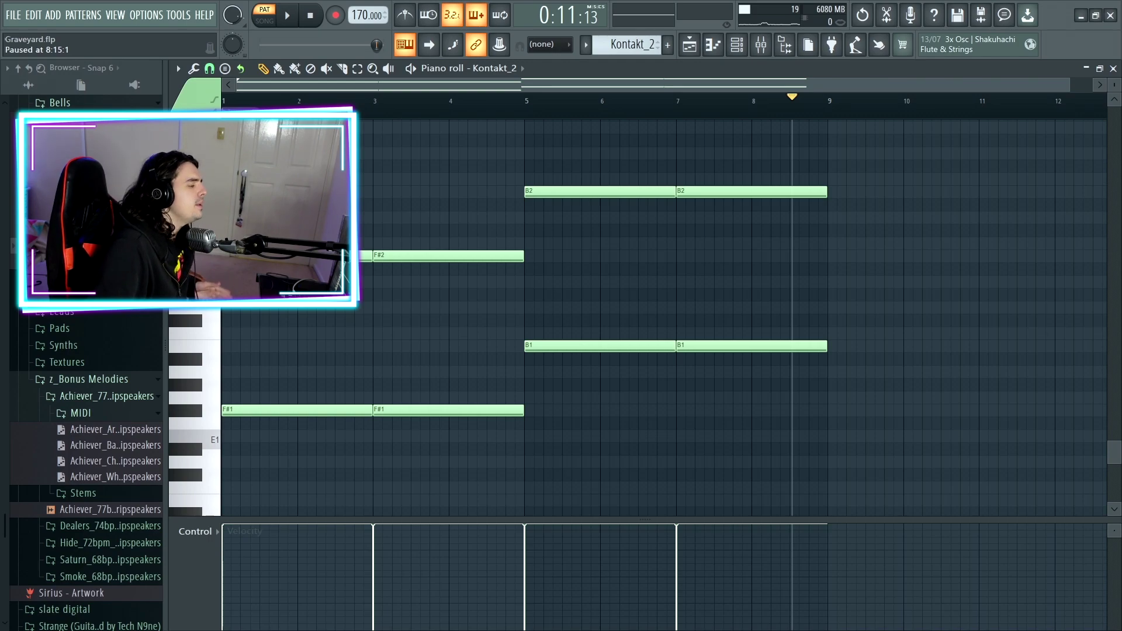
Step: Select the Serum_x64 pattern and check the preset and settings of its Serum instrument
scroll(631, 45, "down", 1)
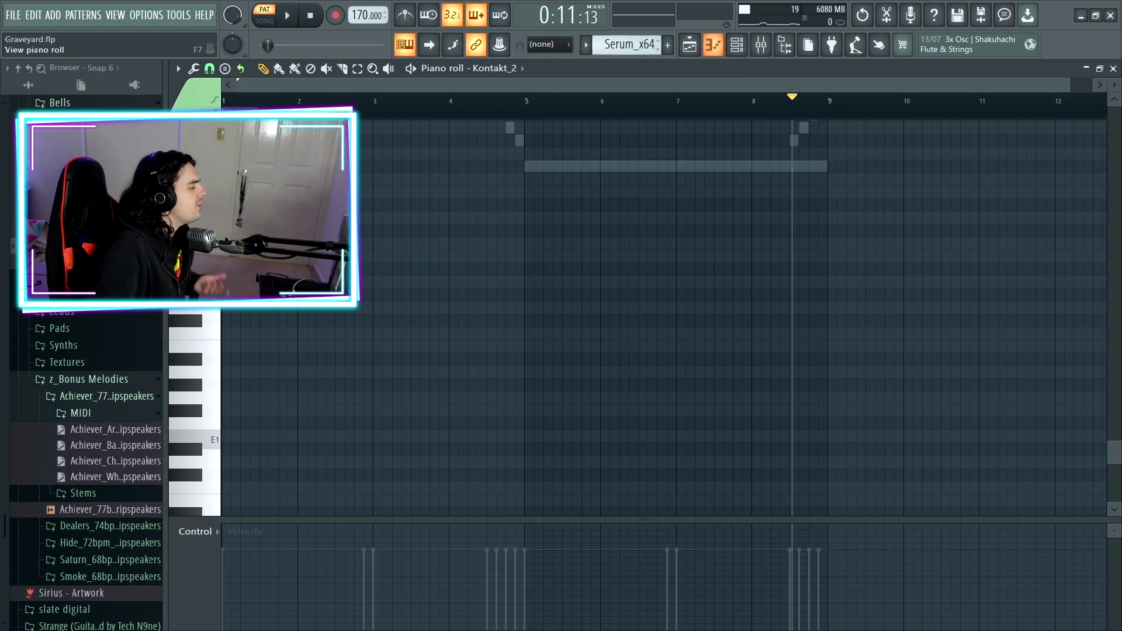
left_click(736, 45)
left_click(381, 329)
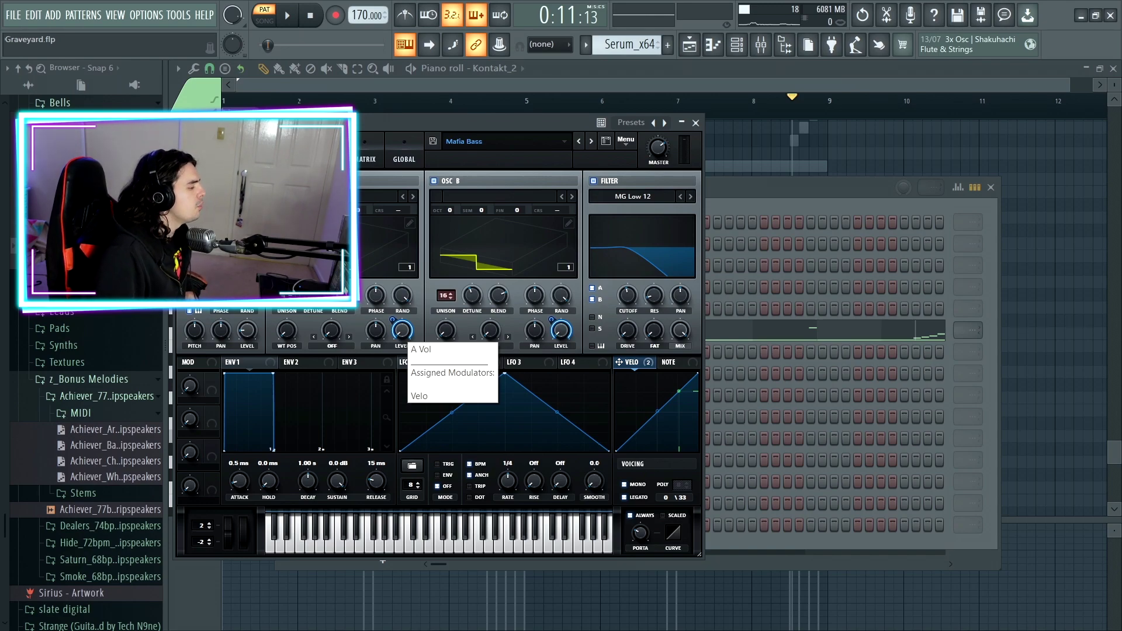
Step: Examine the Serum_x64 notes across all eight bars in the piano roll, including the short runs and the isolated high notes
left_click(714, 331)
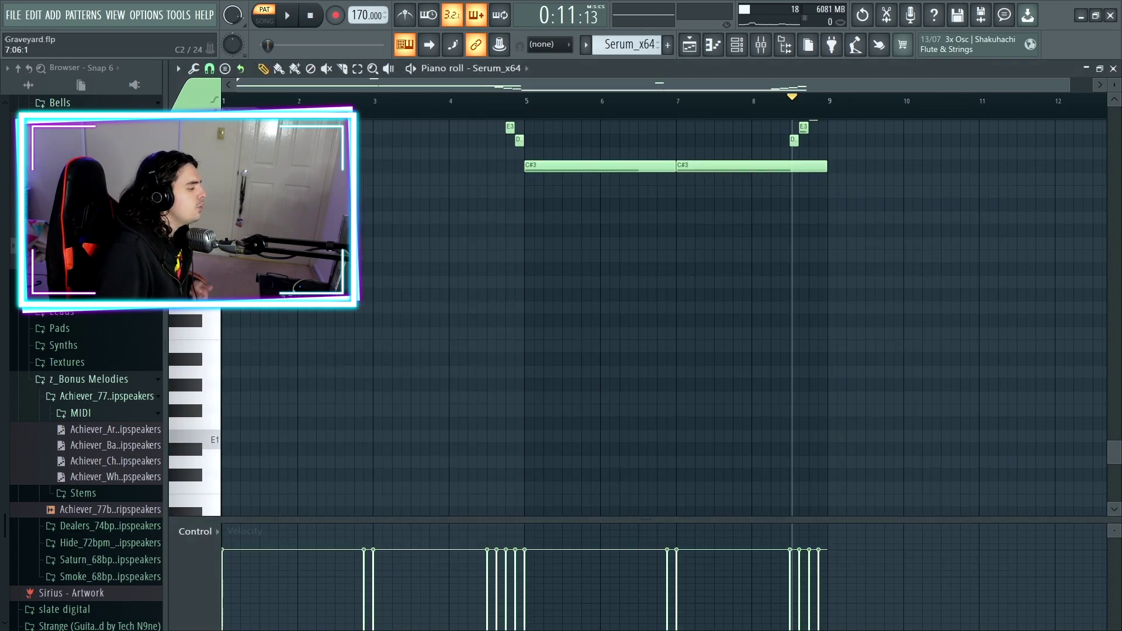
scroll(697, 333, "up", 3)
scroll(664, 315, "up", 3)
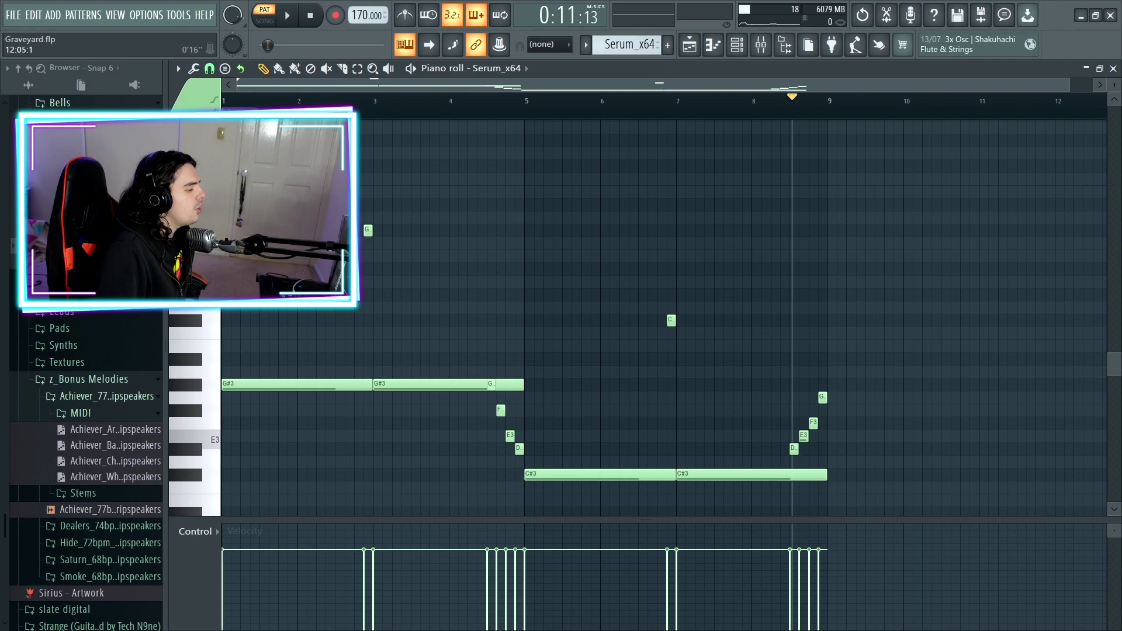
scroll(643, 292, "up", 3)
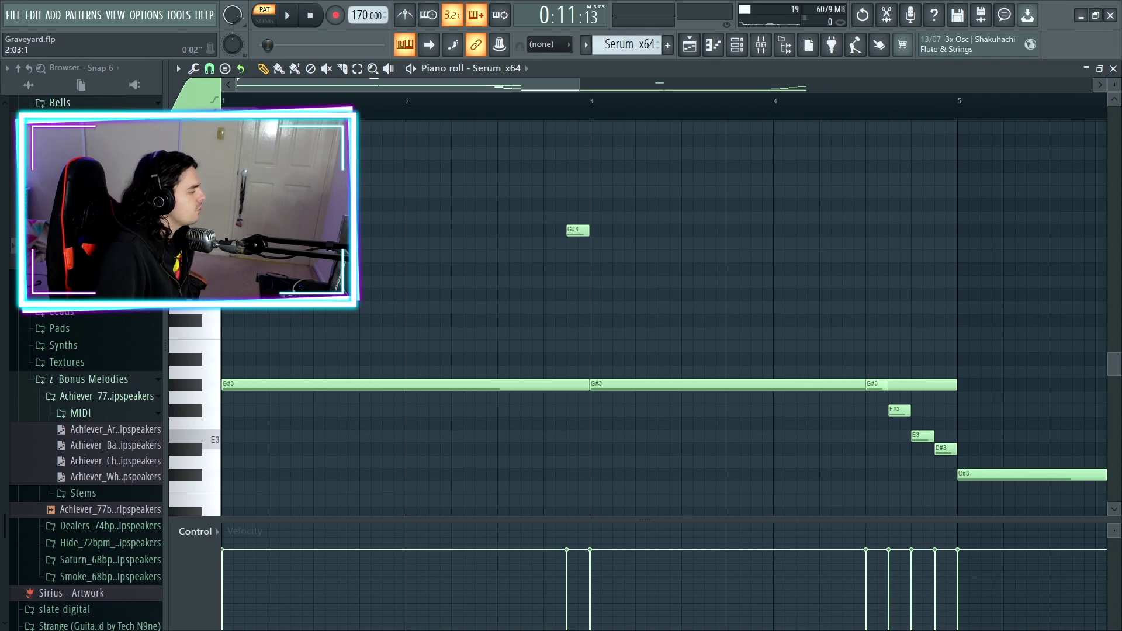
scroll(642, 292, "right", 1)
scroll(642, 292, "right", 15)
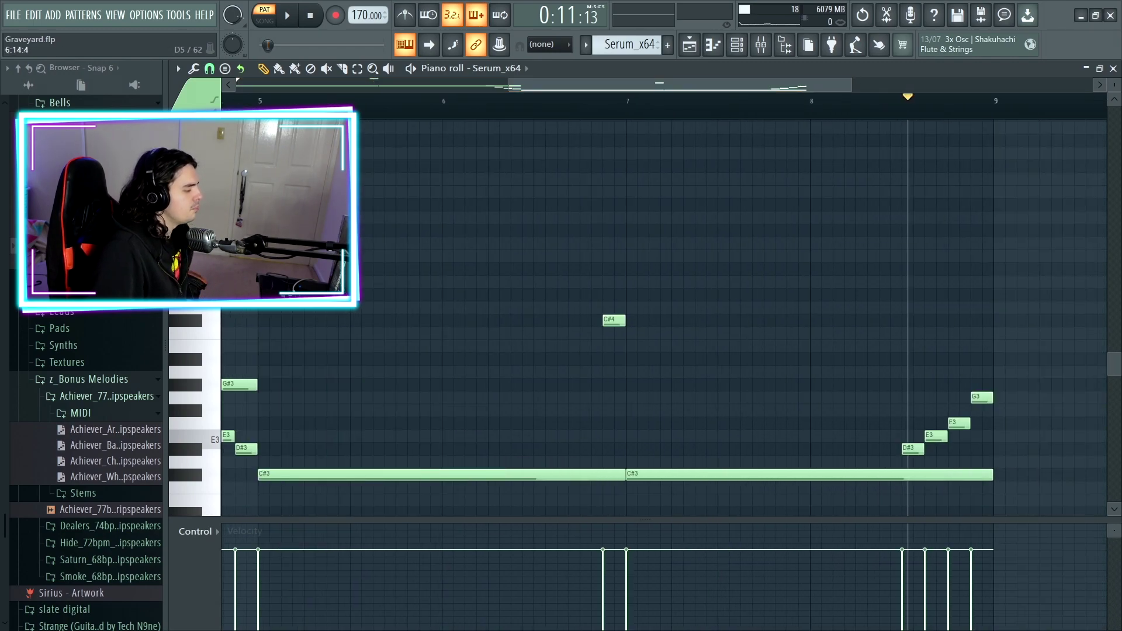
left_click_drag(509, 85, 235, 86)
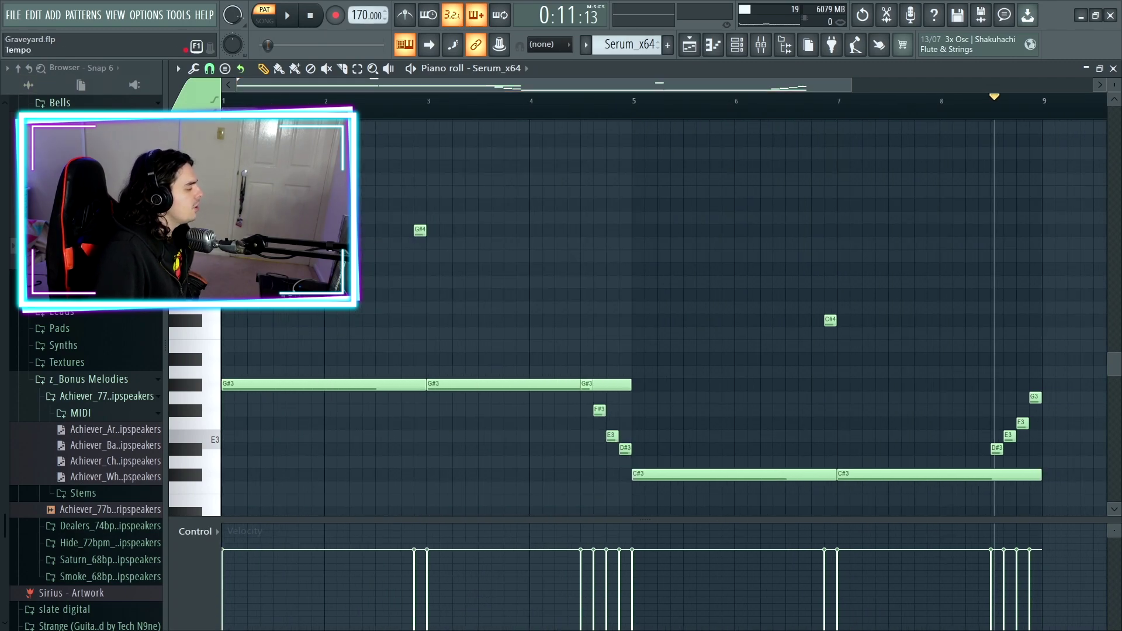
Step: Play the Serum_x64 pattern on its own from the start
key("space")
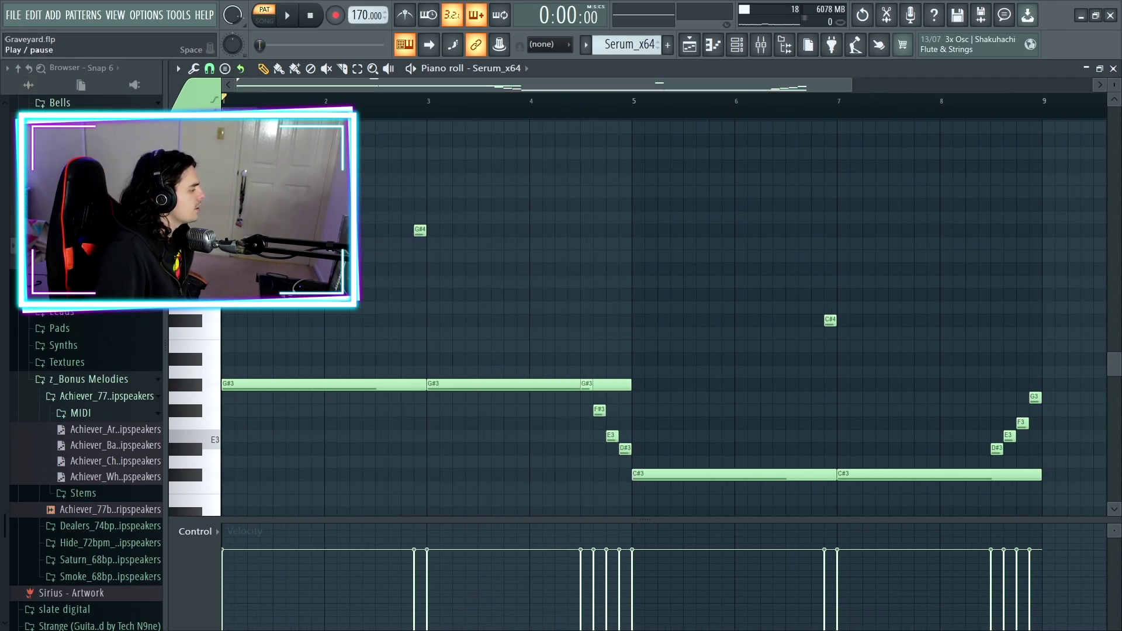
key("space")
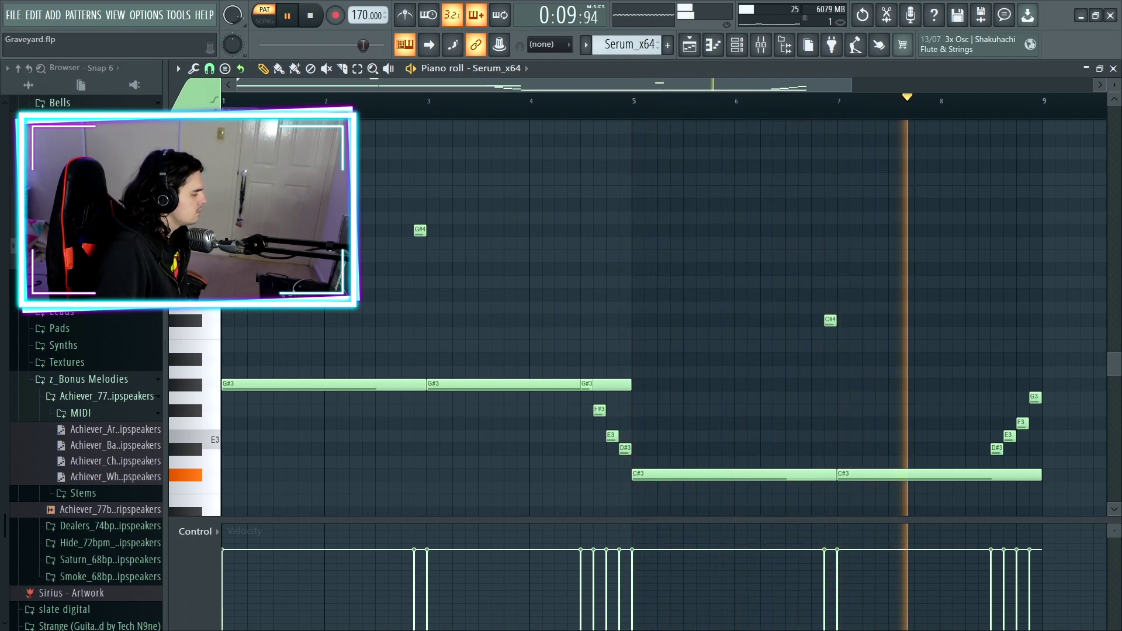
key("space")
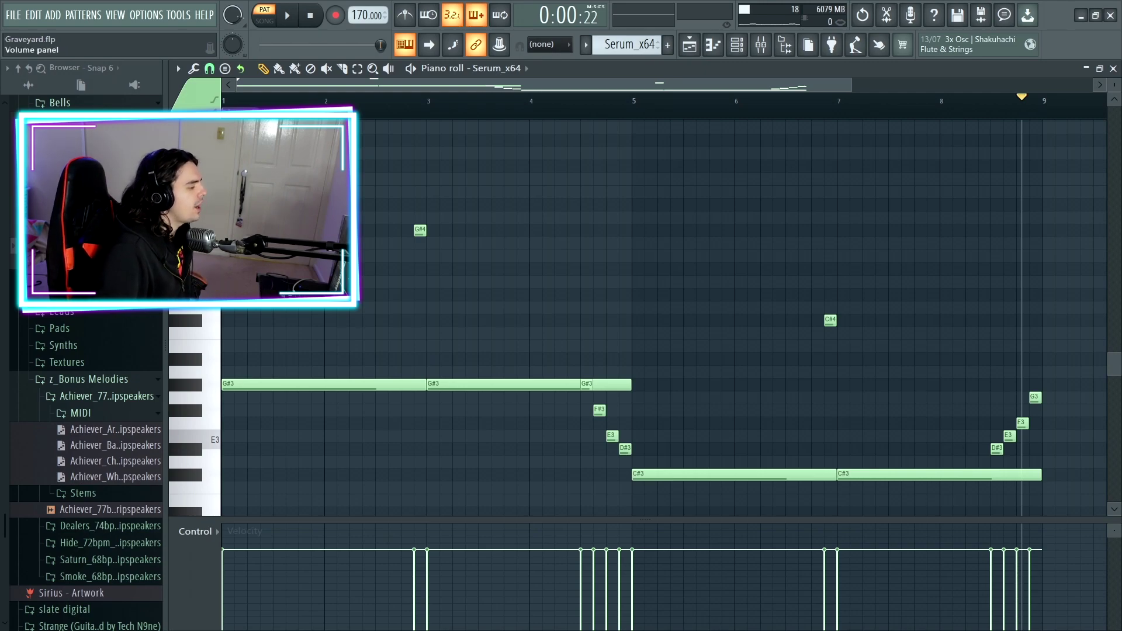
Step: Reopen the Serum_x64 instrument from the channel rack and review its Mafia Bass preset
key("F6")
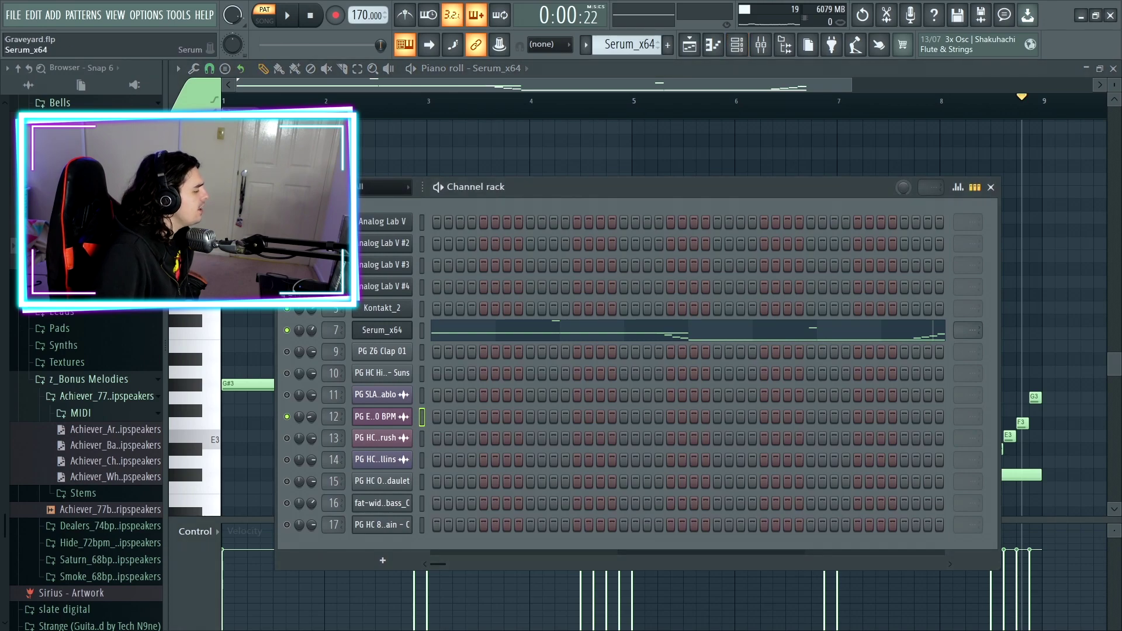
left_click(382, 330)
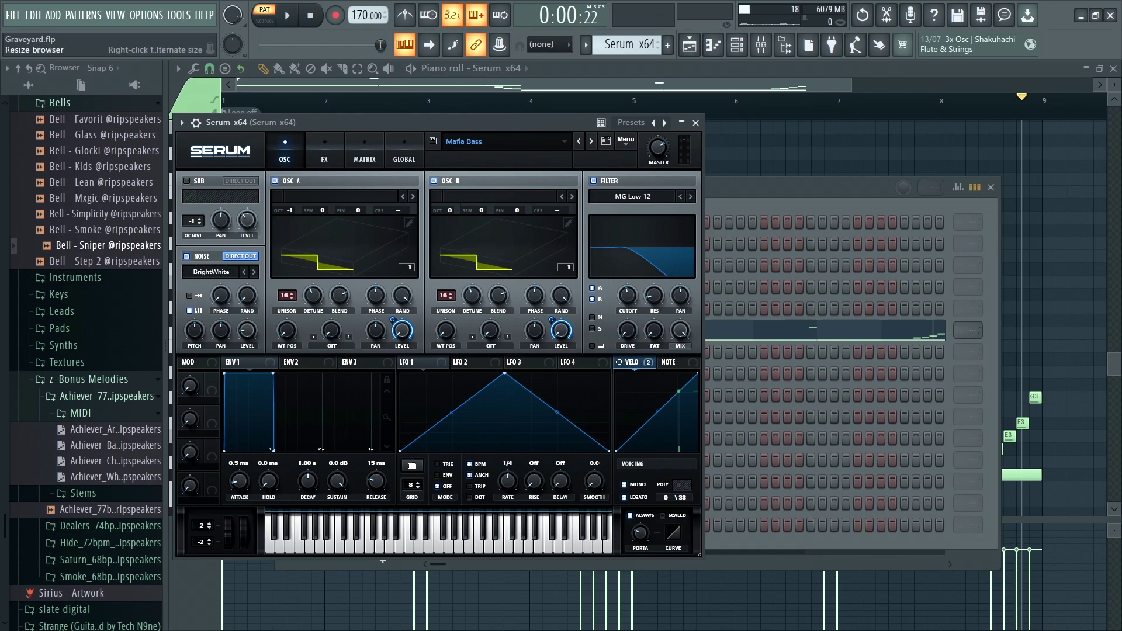
left_click(695, 123)
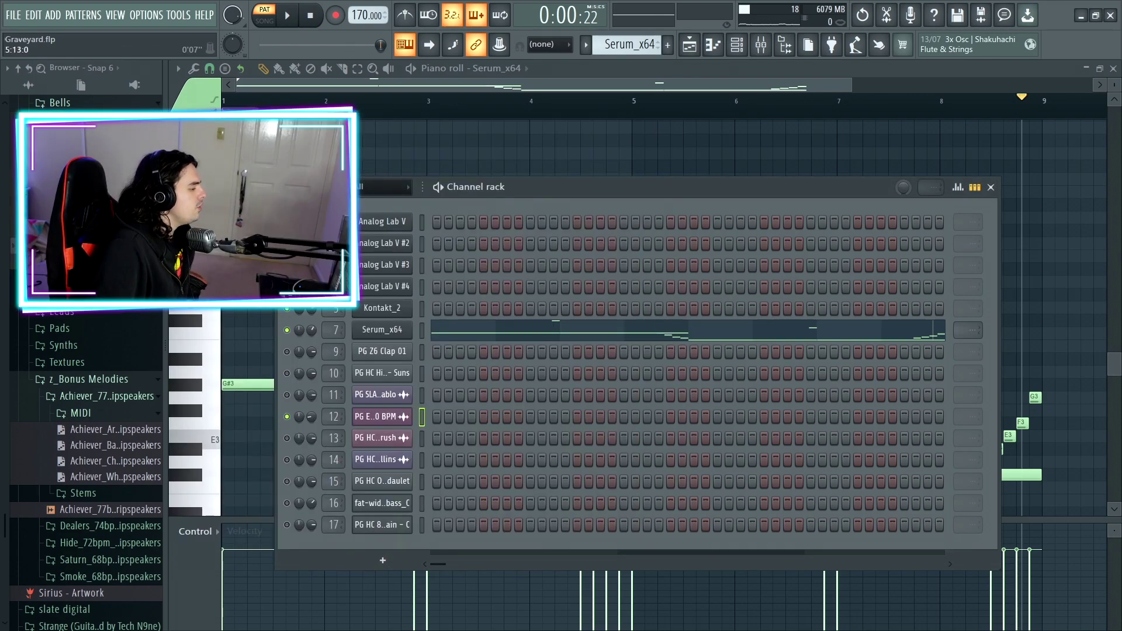
Step: Go through the melody tracks in the mixer up to Insert 6 and check its SoundShifter Pitch settings
left_click(760, 44)
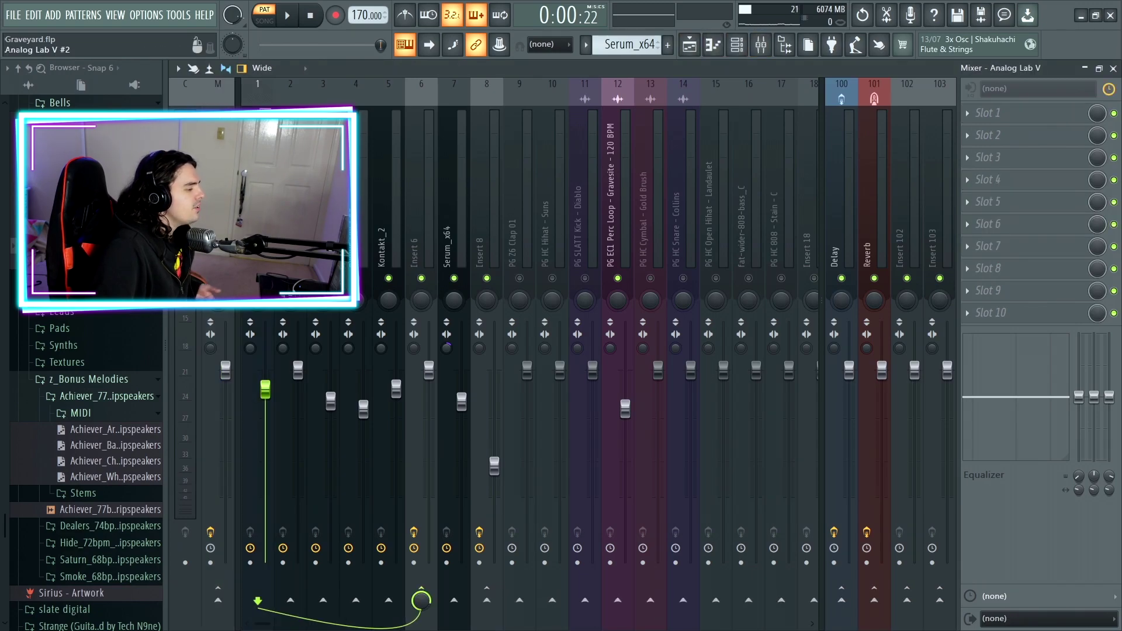
key("Right")
key("Right")
key("Right")
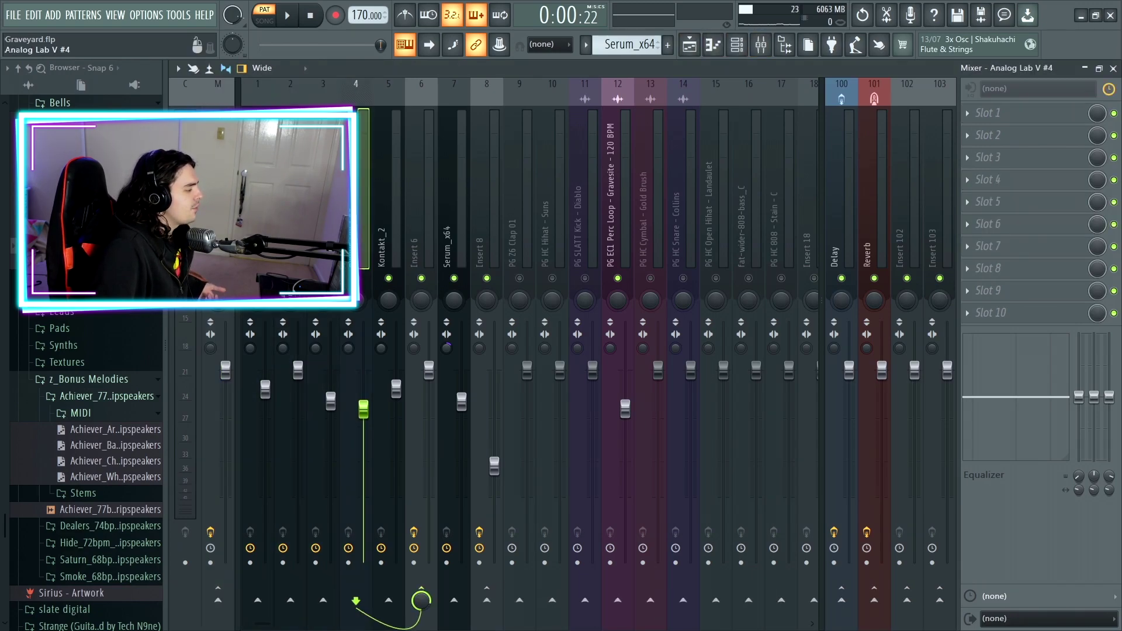
key("Right")
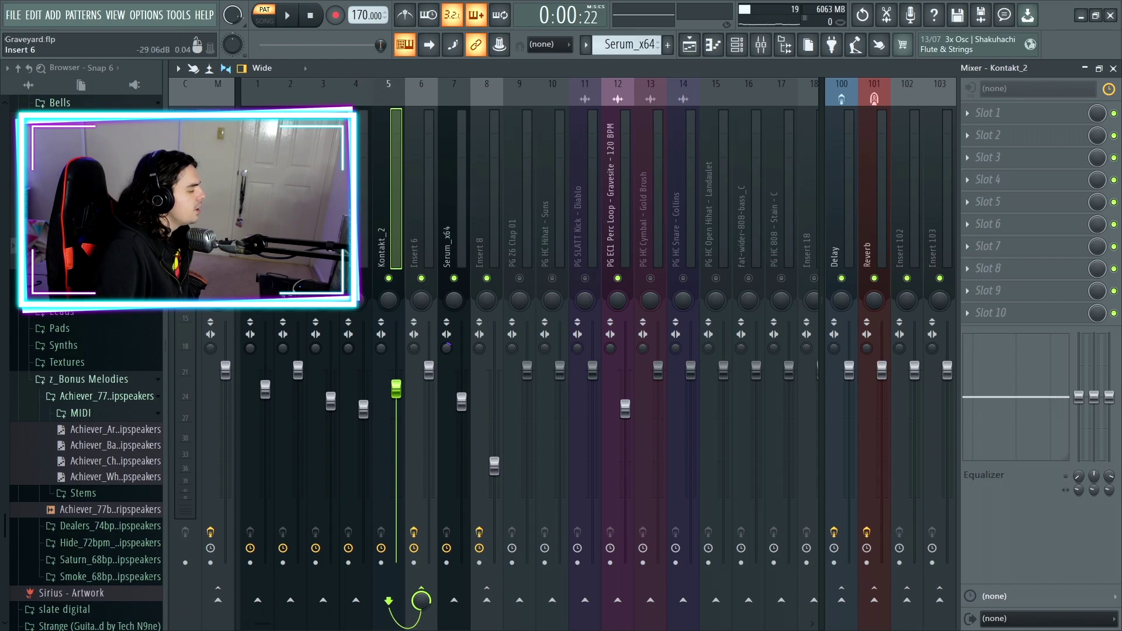
key("Right")
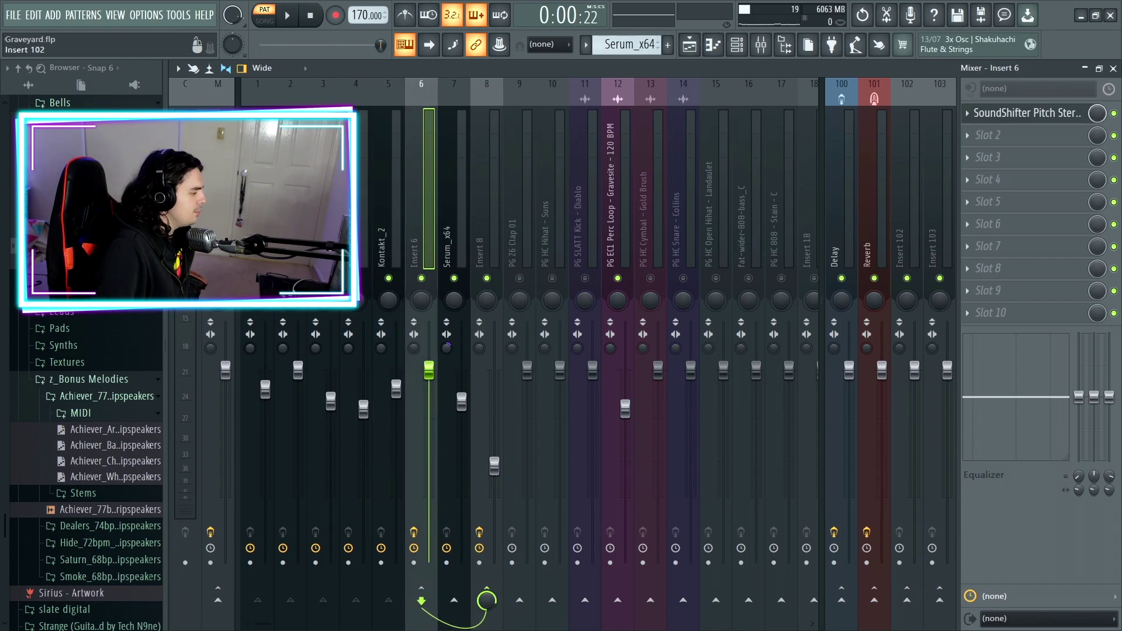
left_click(1028, 113)
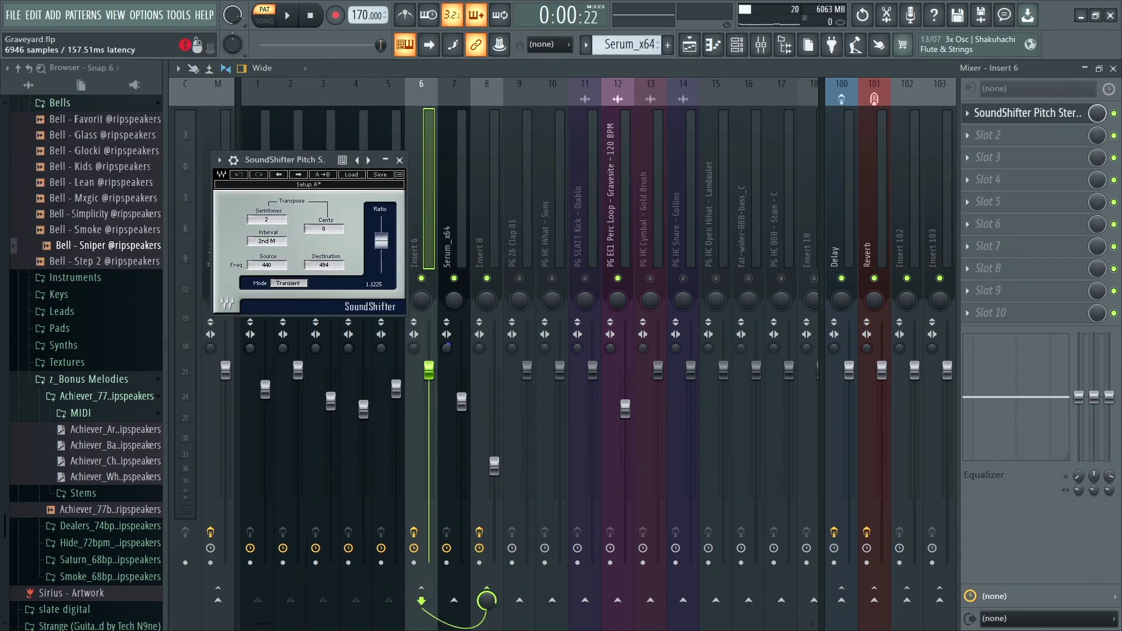
left_click(399, 160)
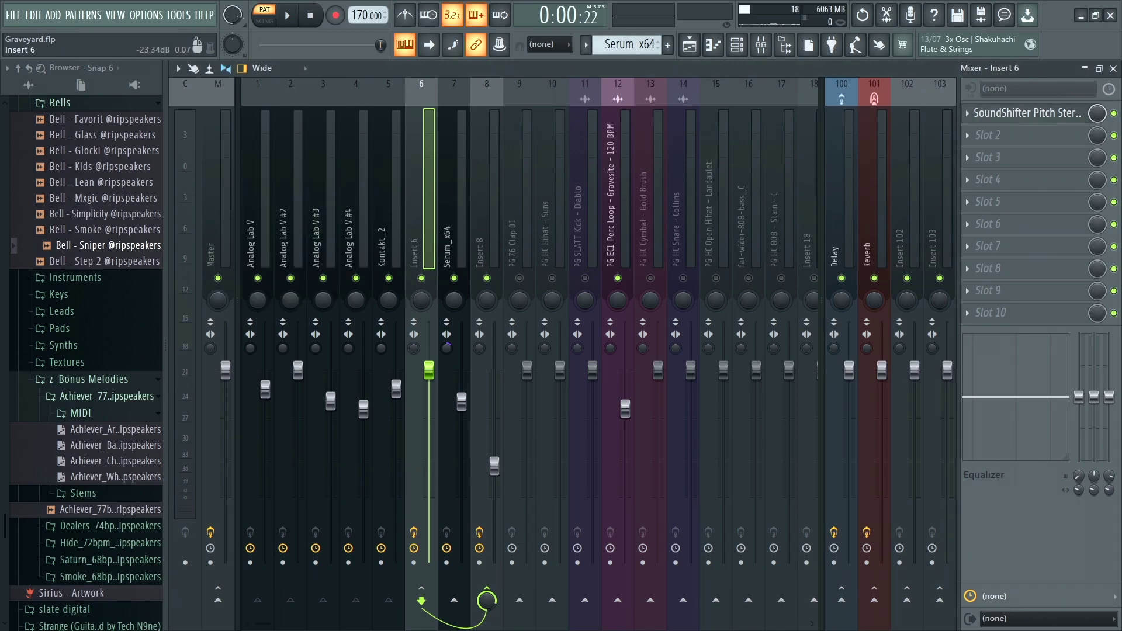
Step: Select the Insert 8 mixer track and examine its RC-20 Retro Color settings, including the Magnitude amount
left_click(454, 187)
left_click(494, 465)
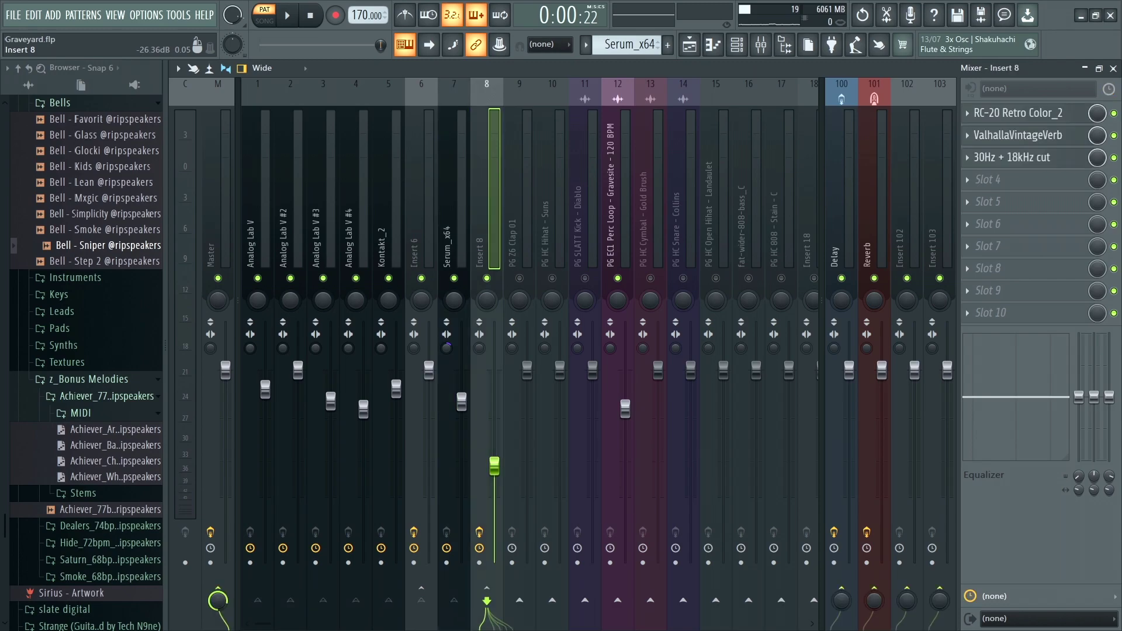
left_click(1018, 114)
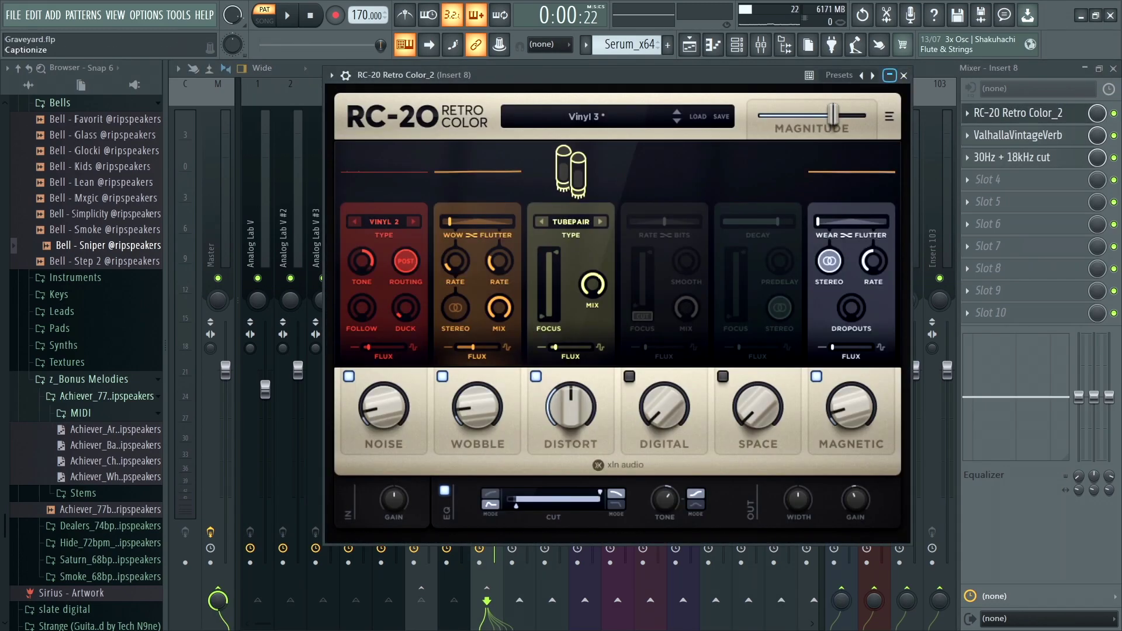
mouse_move(833, 115)
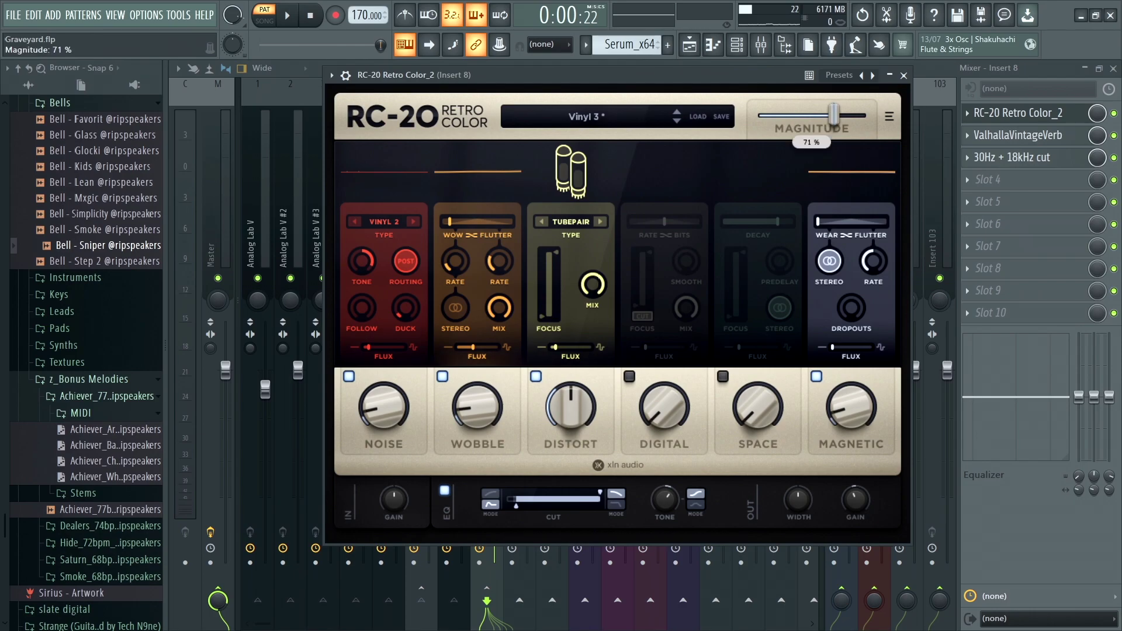
left_click(903, 75)
Step: Examine the ValhallaVintageVerb settings and the low and high cuts of the 30Hz + 18kHz cut EQ on Insert 8
left_click(1019, 135)
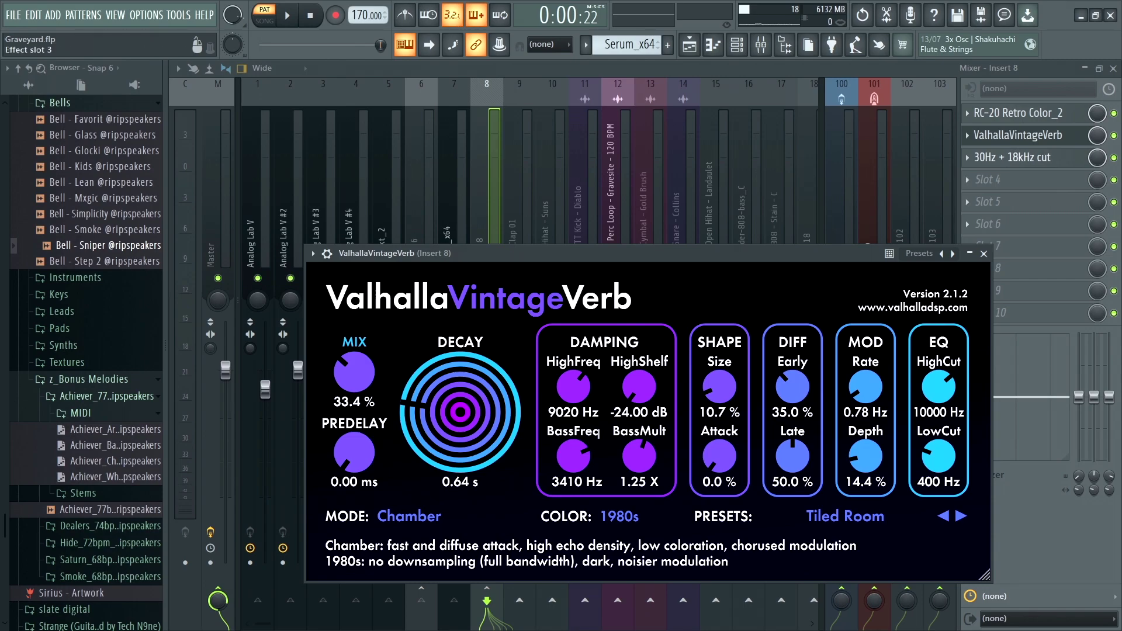
left_click(1017, 157)
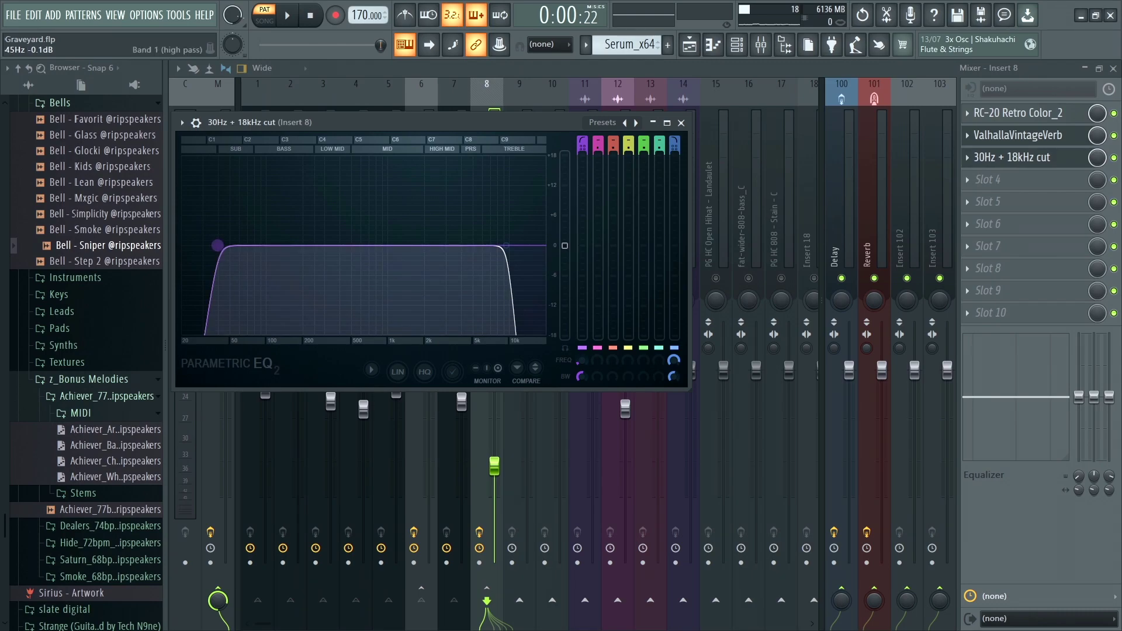
left_click_drag(217, 245, 216, 246)
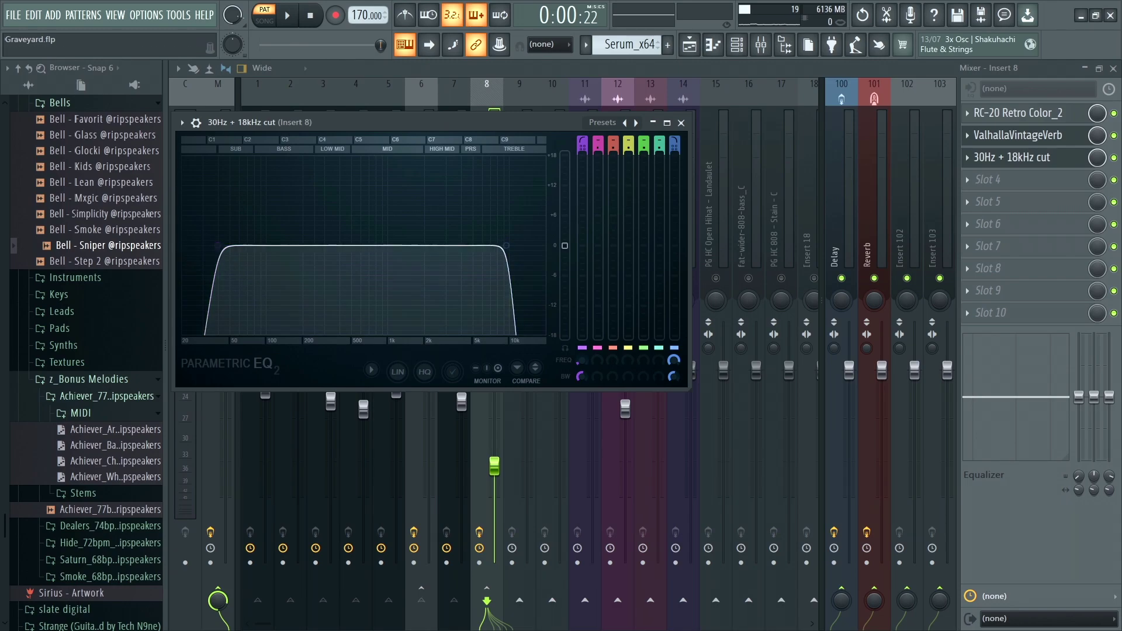
left_click(680, 123)
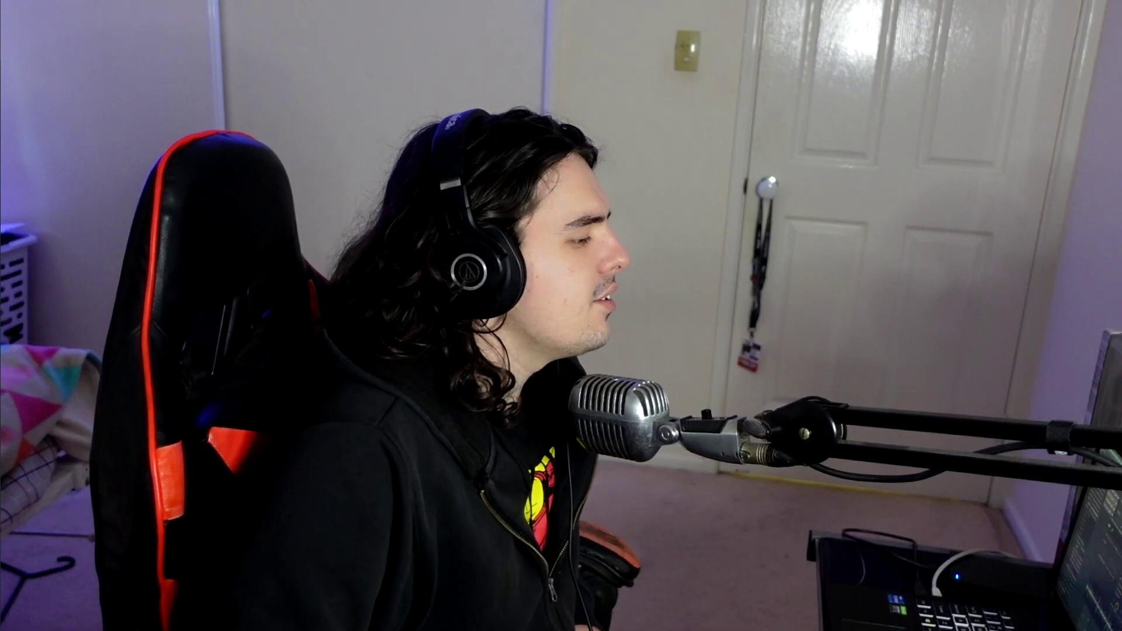